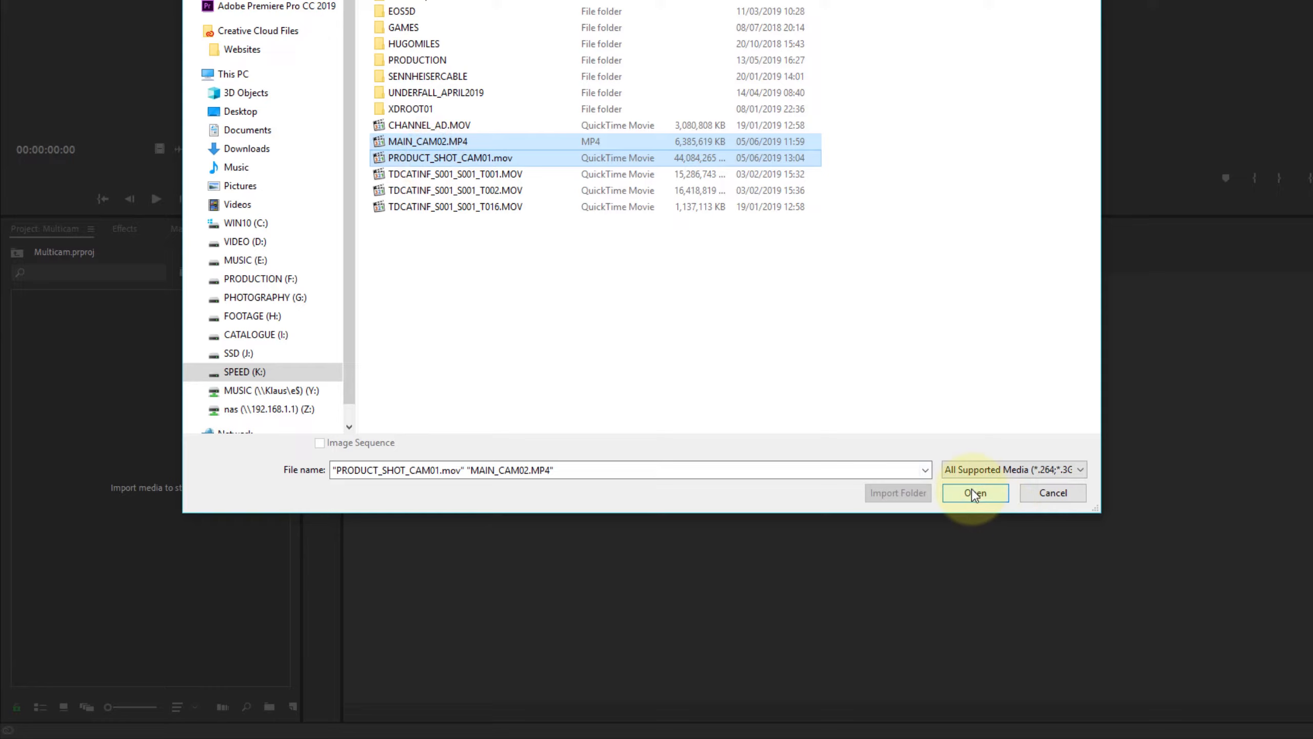
Import MAIN_CAM02.MP4 and PRODUCT_SHOT_CAM01.mov into the Multicam project
left_click(975, 493)
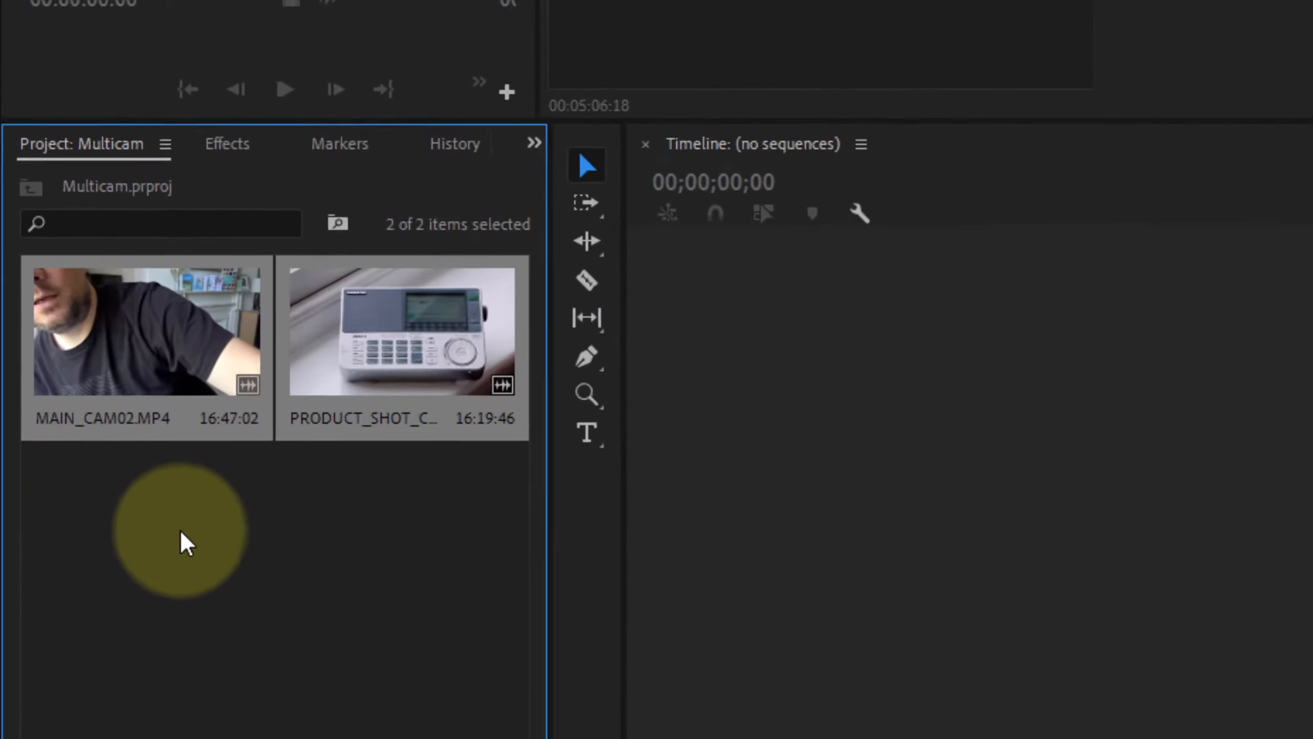
left_click(344, 543)
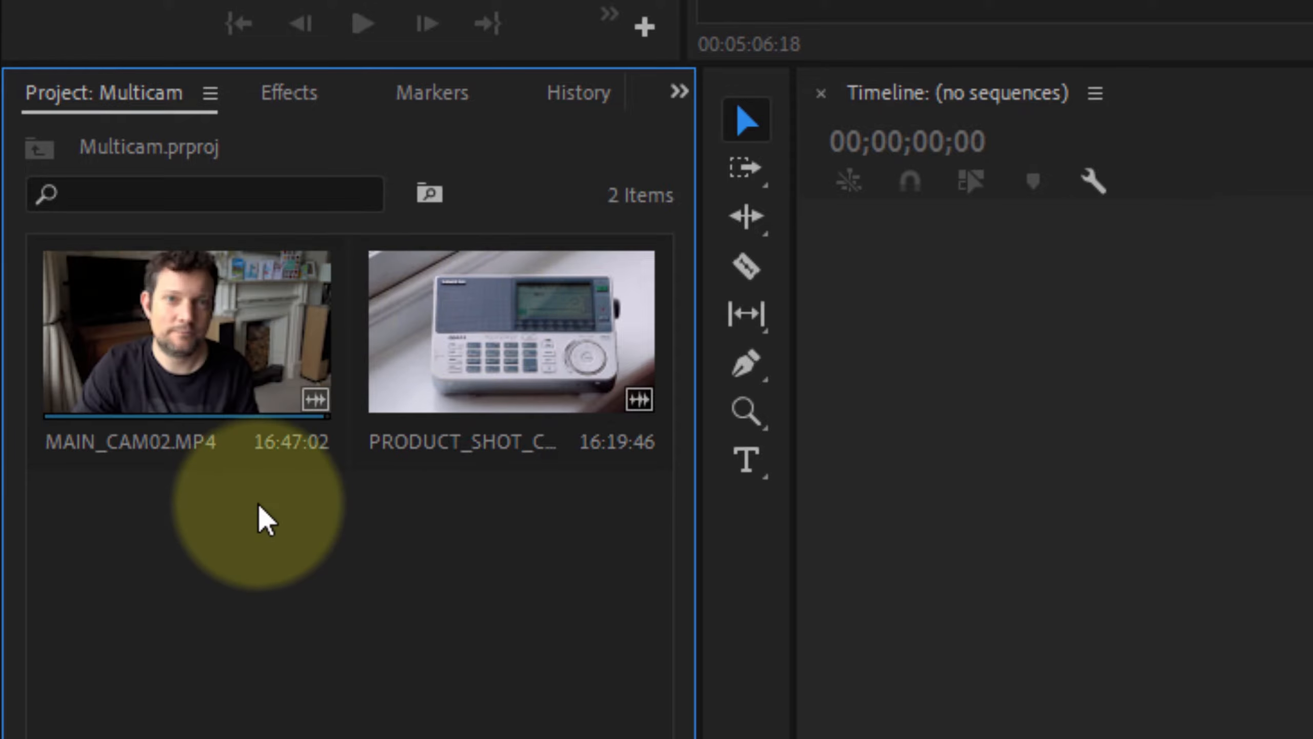
Create a multi-camera source sequence from both clips, synchronized by Audio on track channel 1, with Camera 1 sequence audio and source clips moved to Processed Clips
left_click_drag(170, 537, 532, 330)
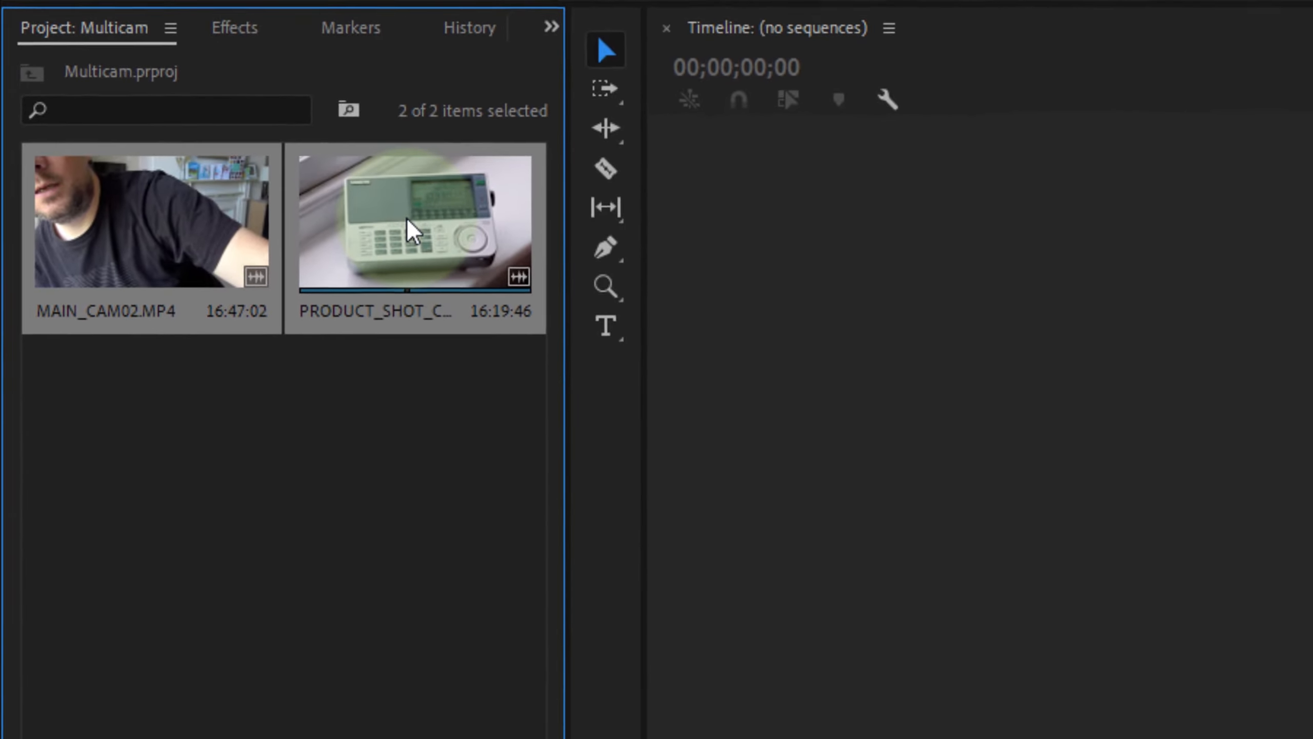
right_click(407, 219)
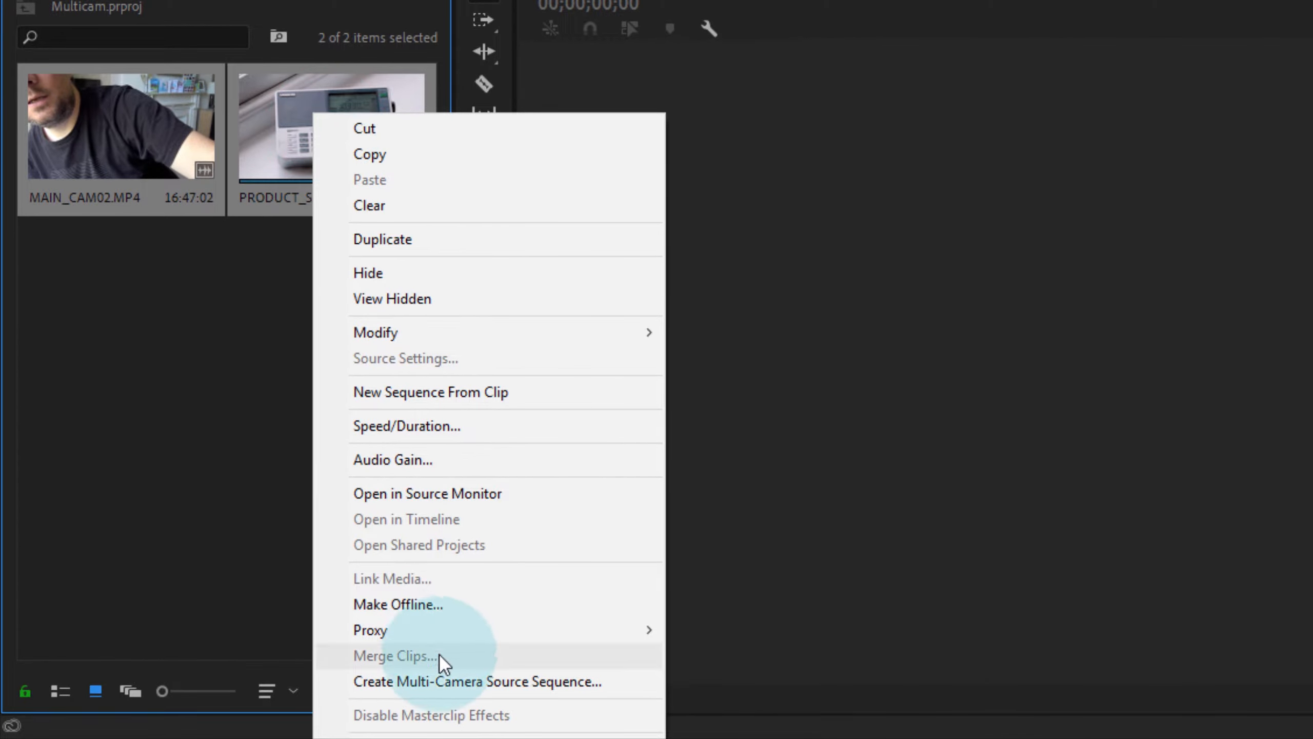
left_click(445, 682)
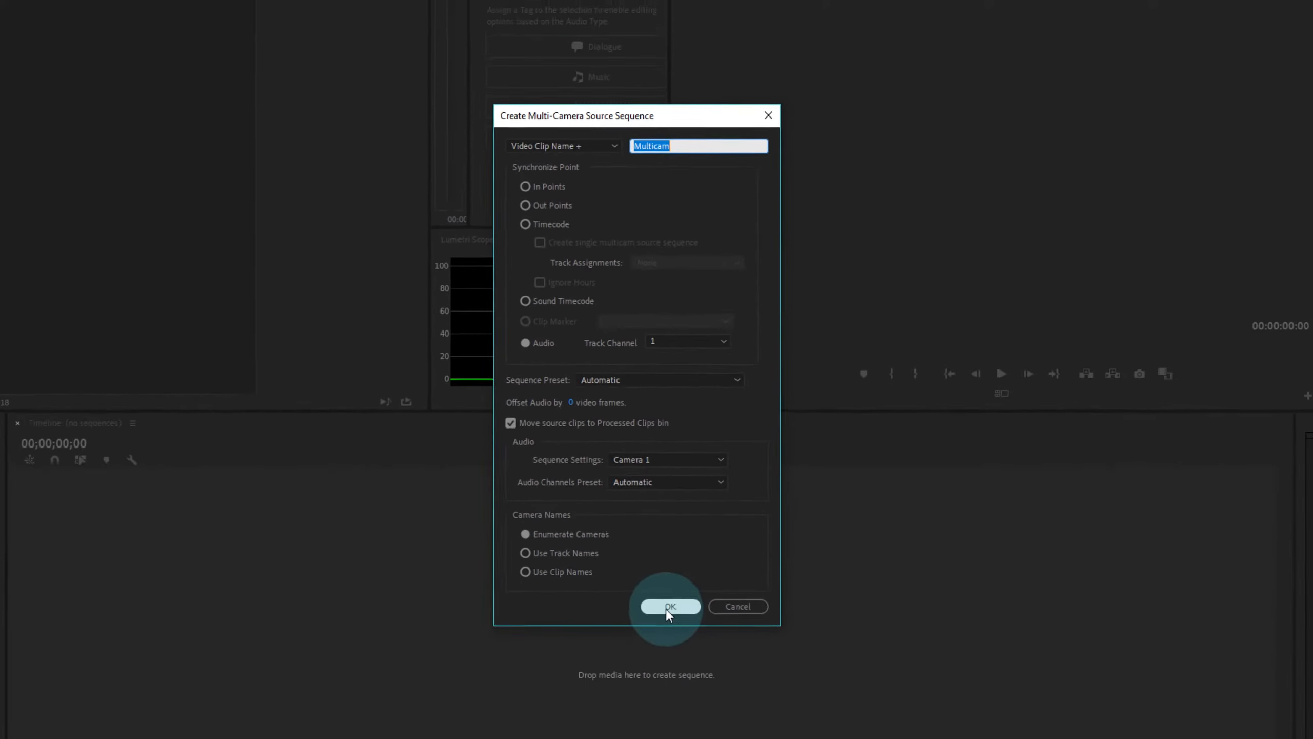
left_click(668, 611)
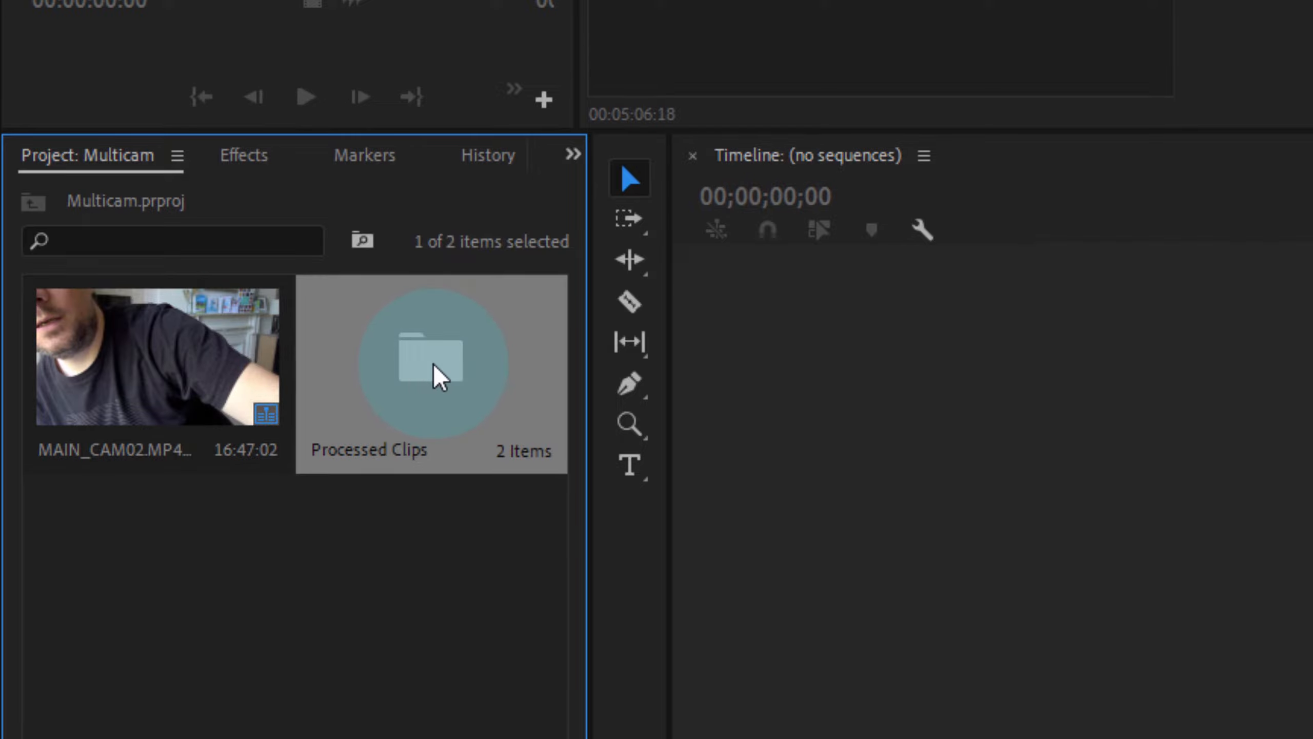
Check the source clips in the Processed Clips bin and build a timeline sequence from the multi-camera clip
double_click(440, 377)
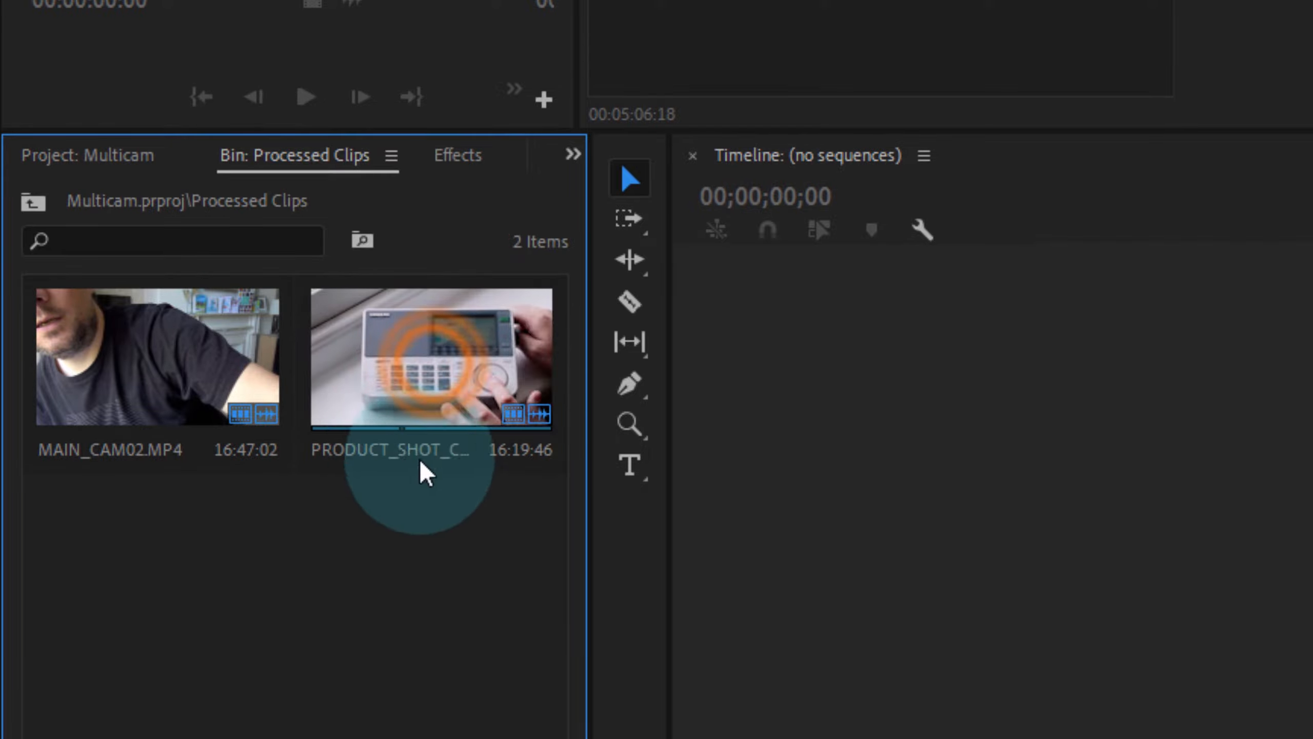
left_click(103, 165)
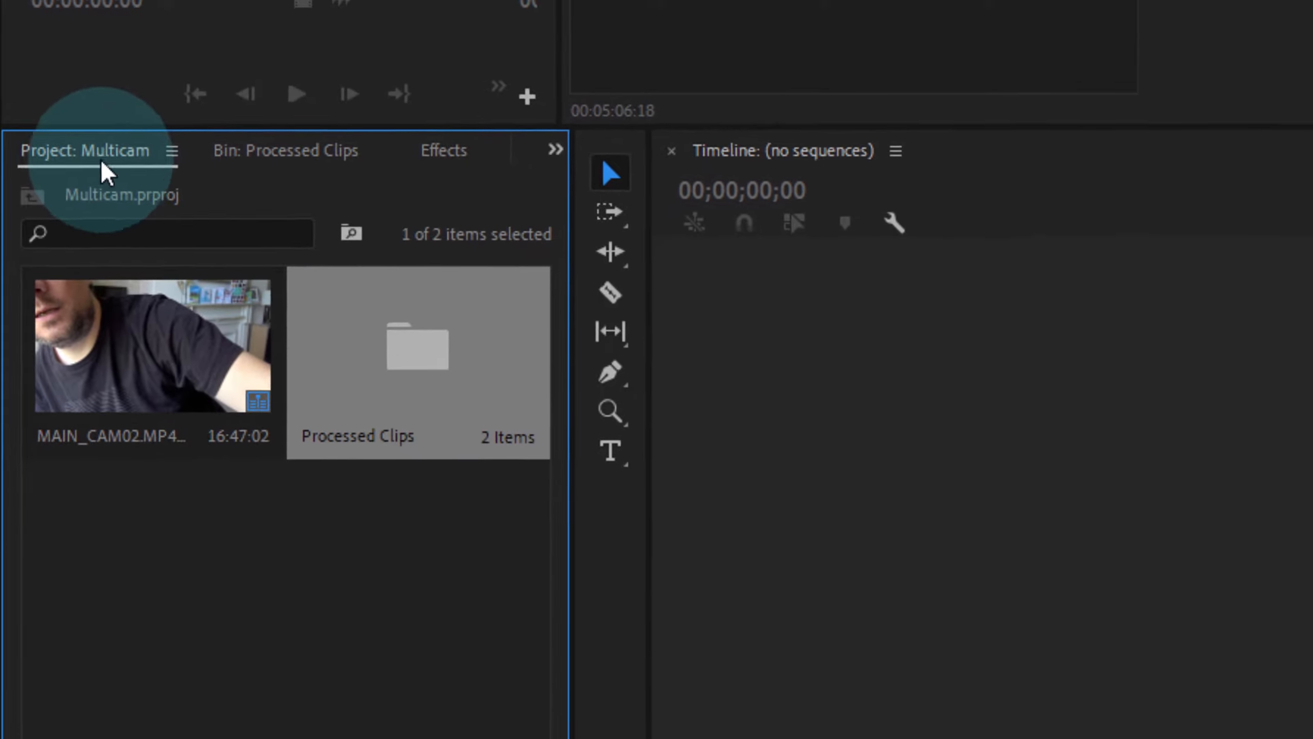
left_click(137, 329)
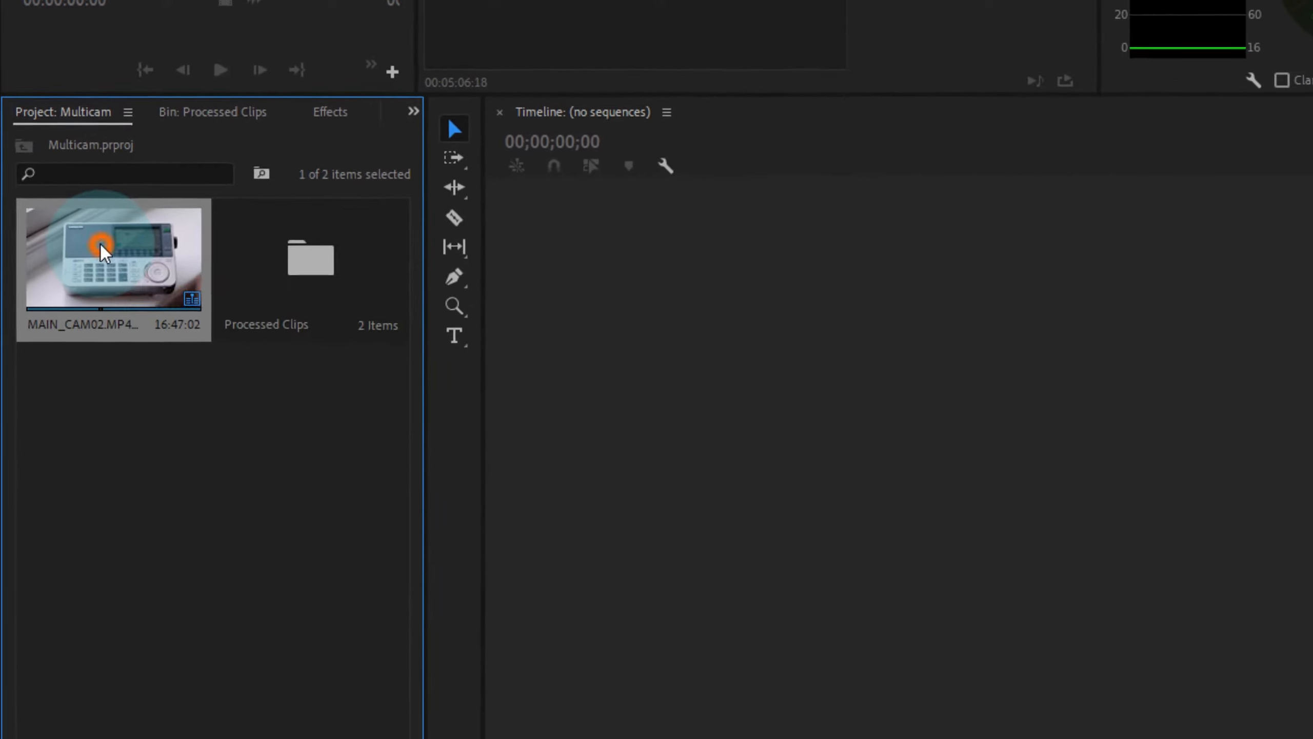
left_click_drag(104, 253, 845, 520)
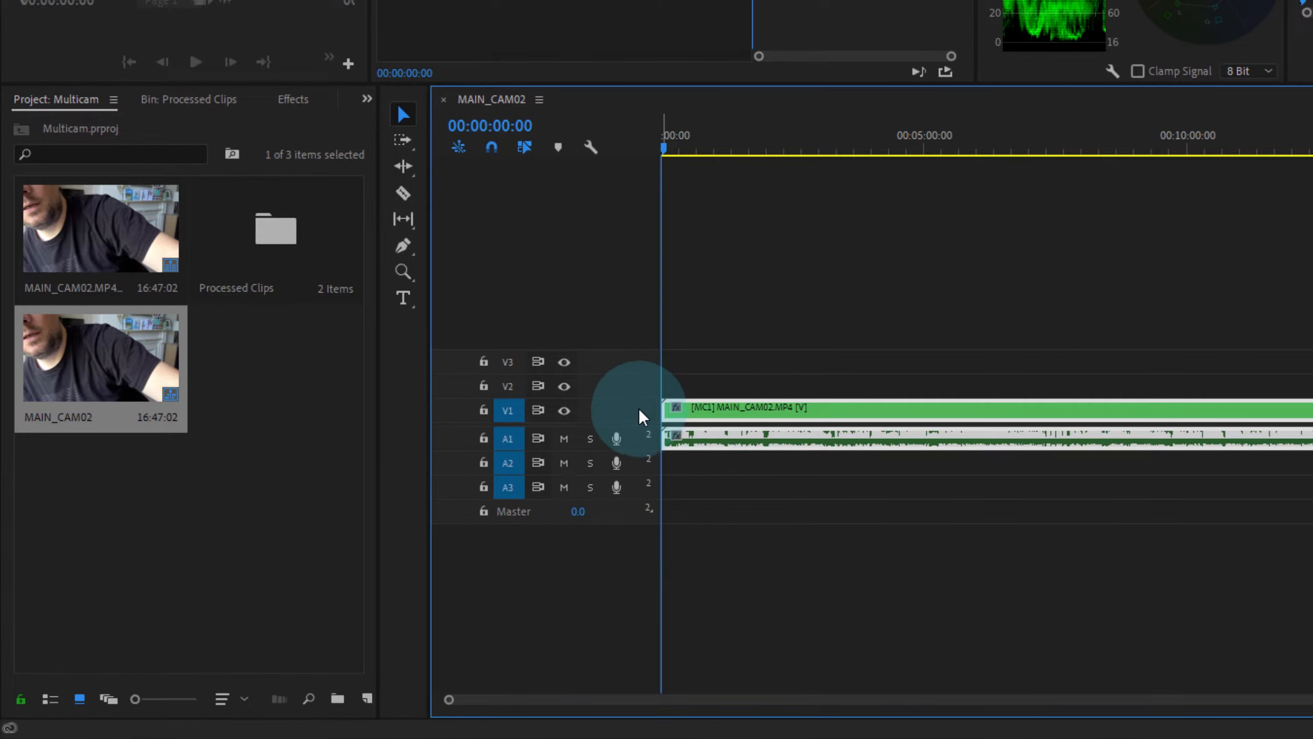
Expand the V1 and A1 tracks in the timeline and move the playhead to 00:04:13:40
double_click(641, 417)
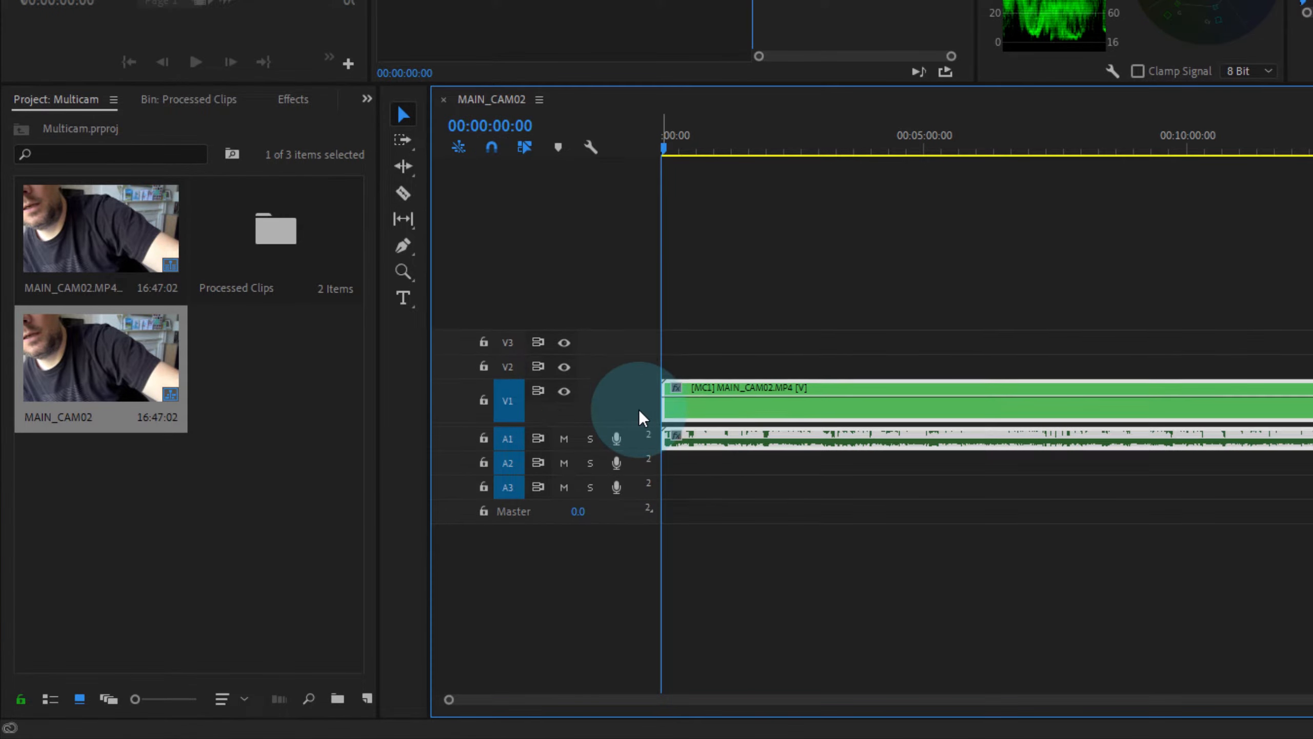
double_click(634, 444)
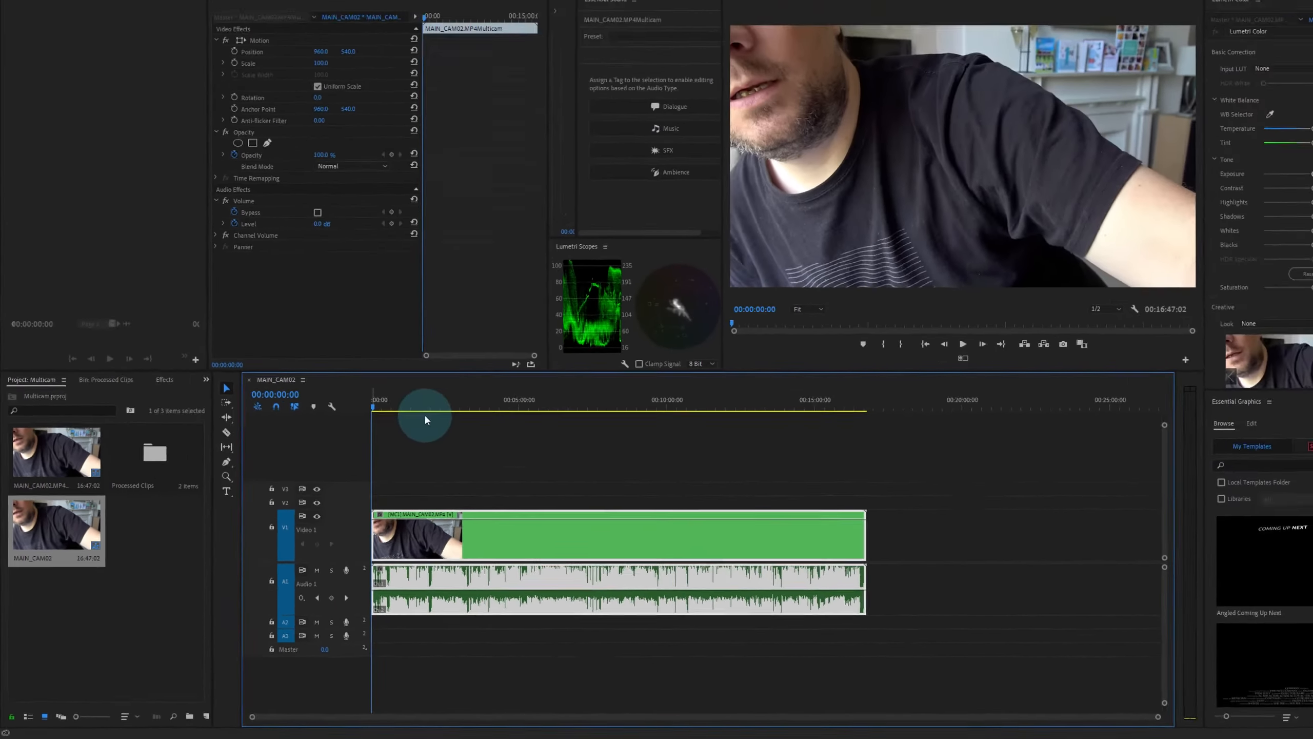
left_click(739, 140)
left_click_drag(393, 423, 468, 423)
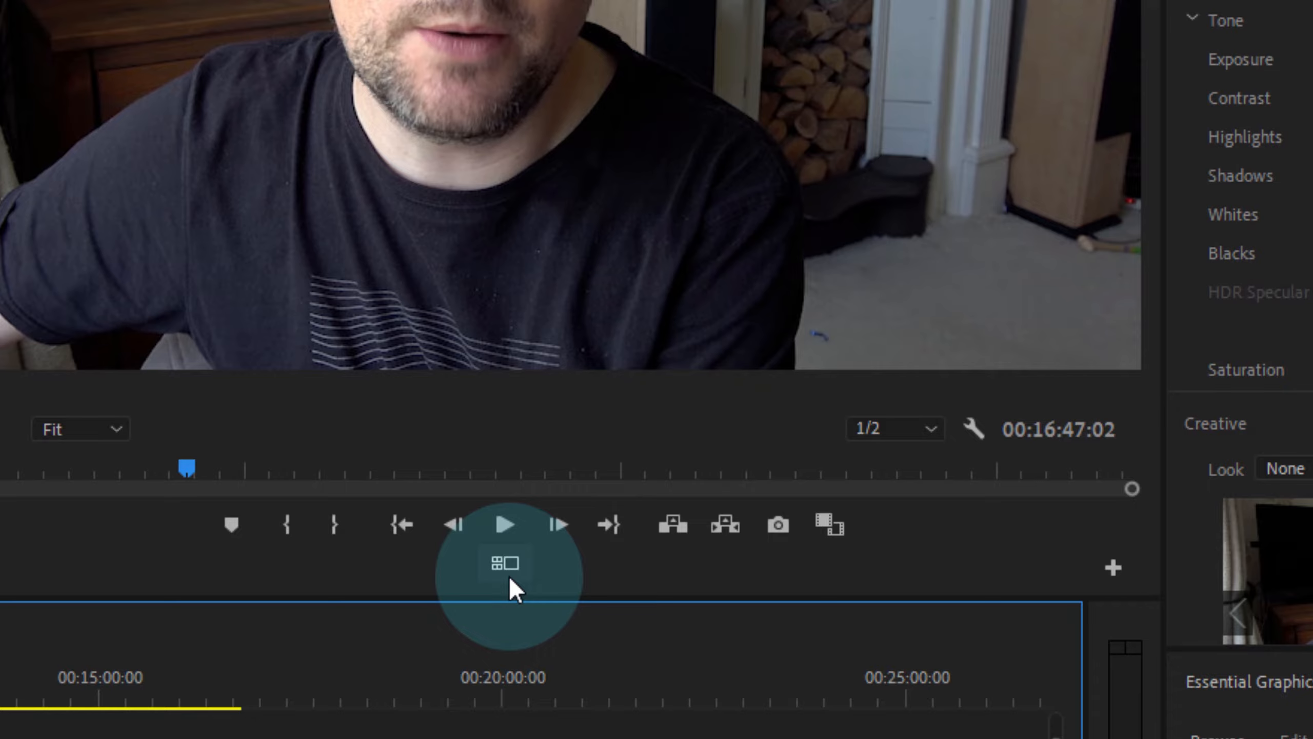
Check the Program monitor's available control buttons and turn on Multi-Camera View
left_click(1113, 567)
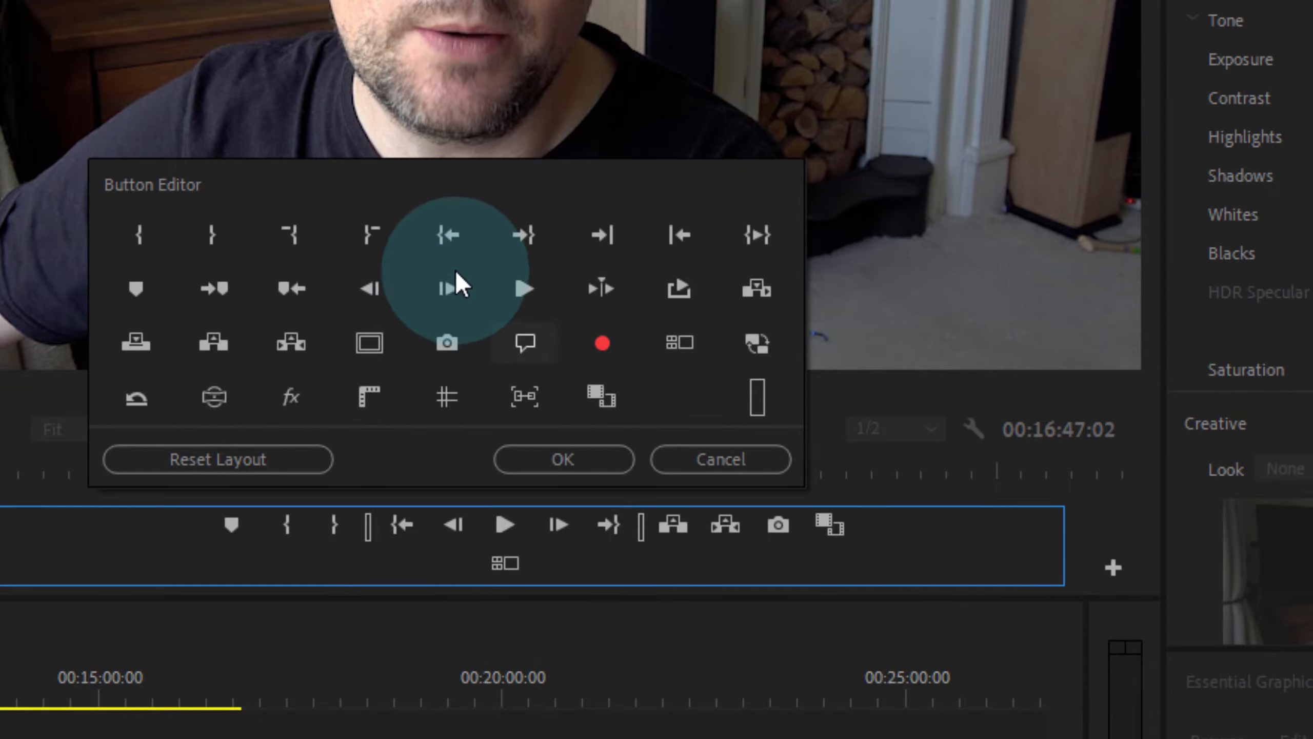
left_click(578, 459)
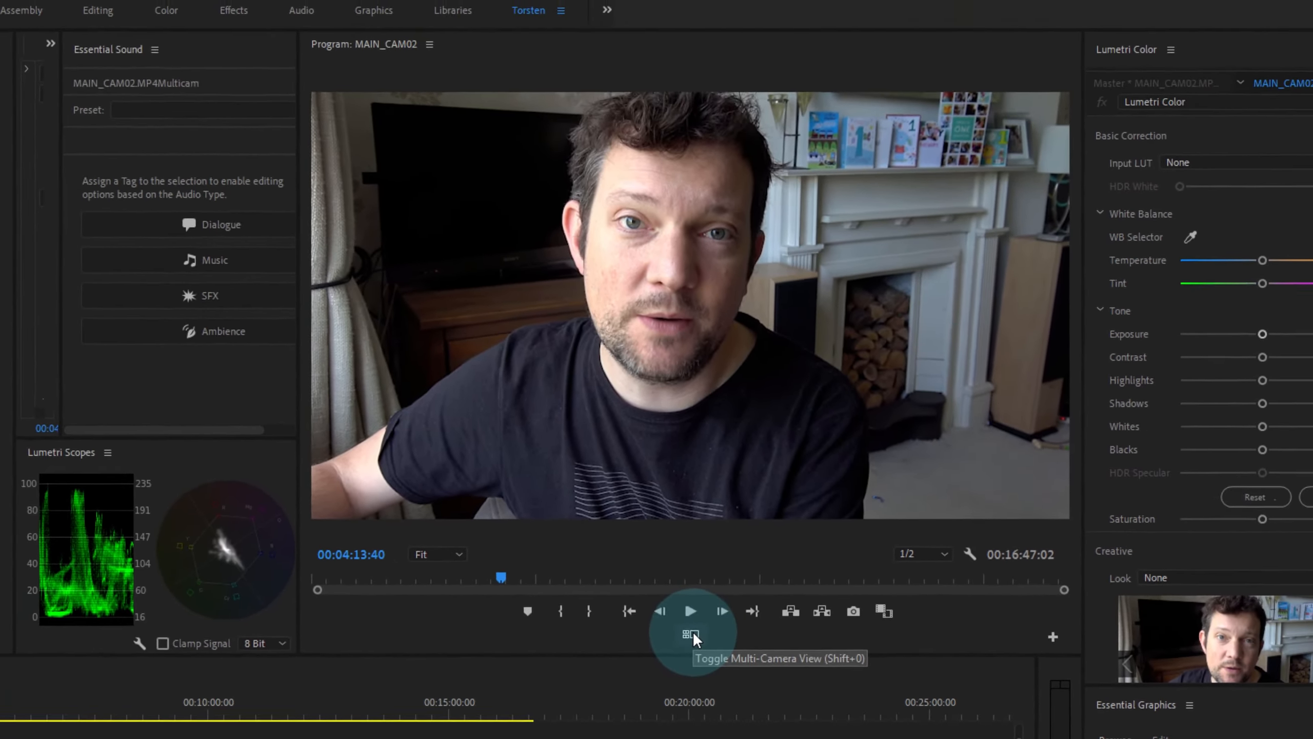
left_click(649, 617)
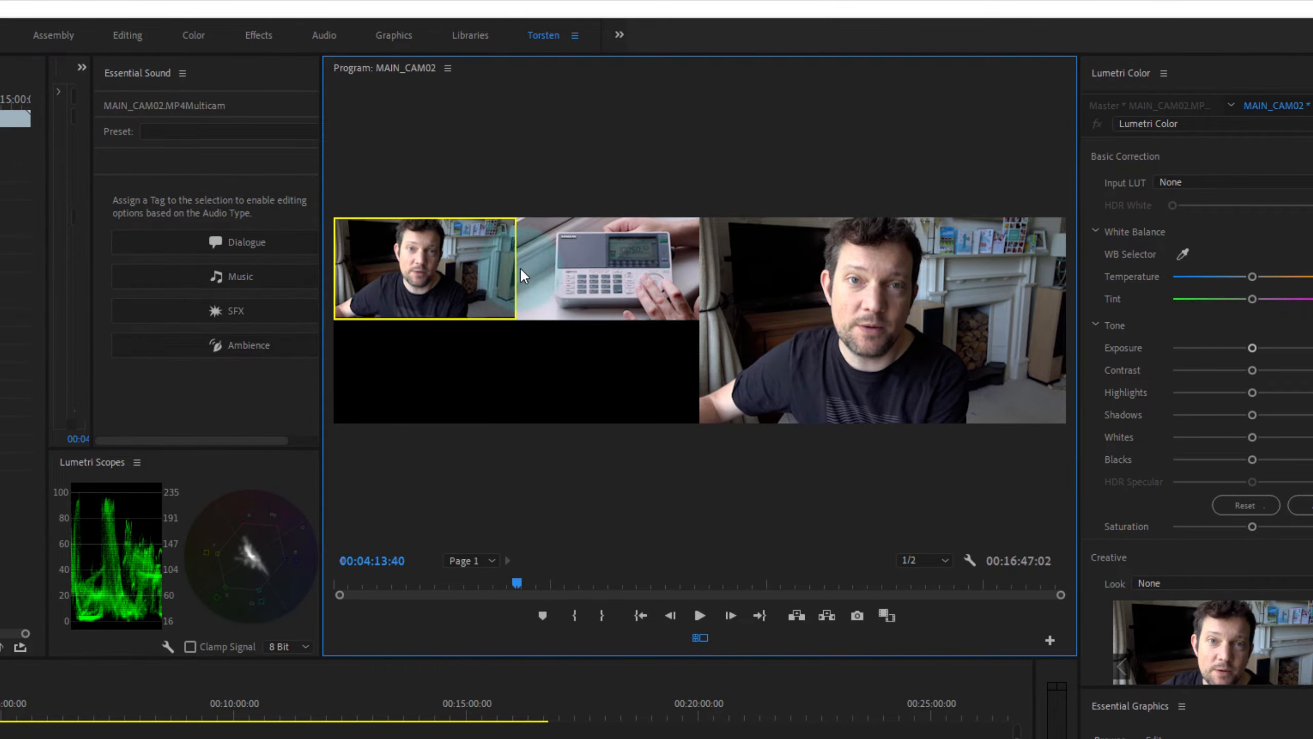
Switch the active angle back and forth between the product shot and the main camera, finishing on the main camera
left_click(599, 257)
left_click(449, 271)
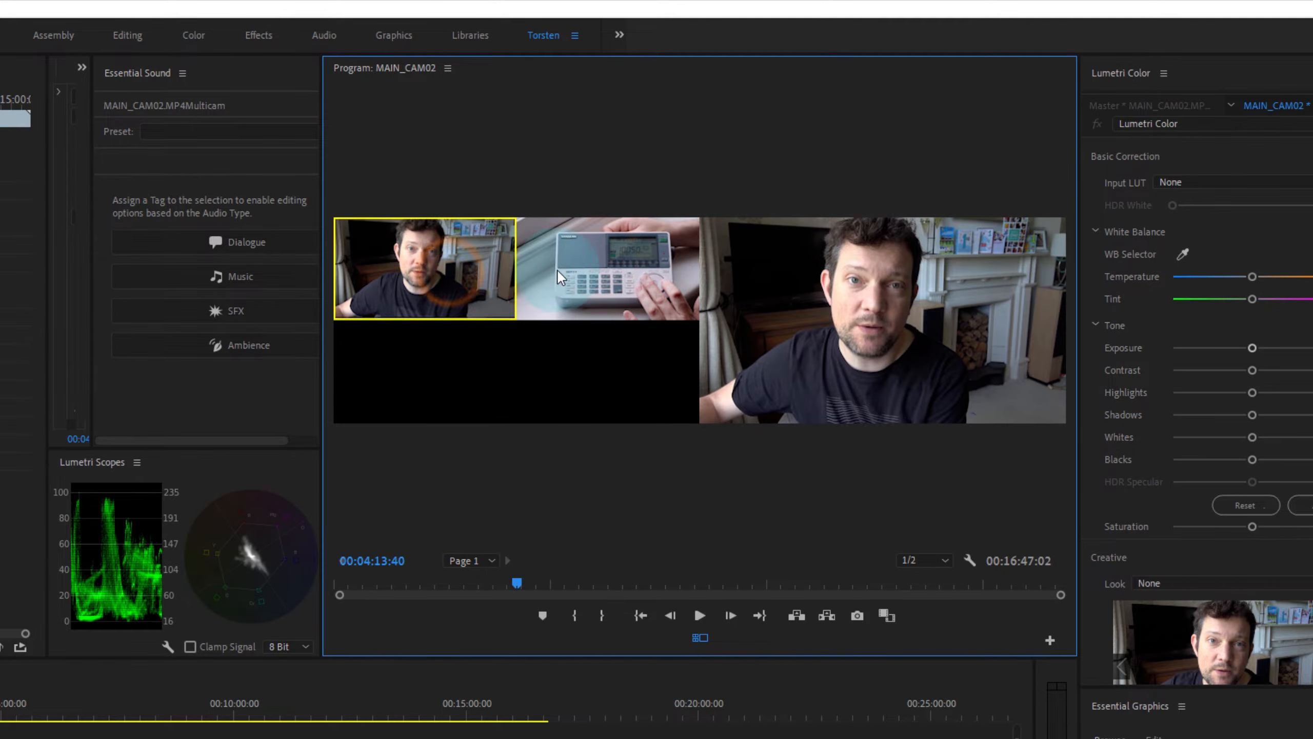
left_click(581, 268)
left_click(455, 270)
left_click(583, 262)
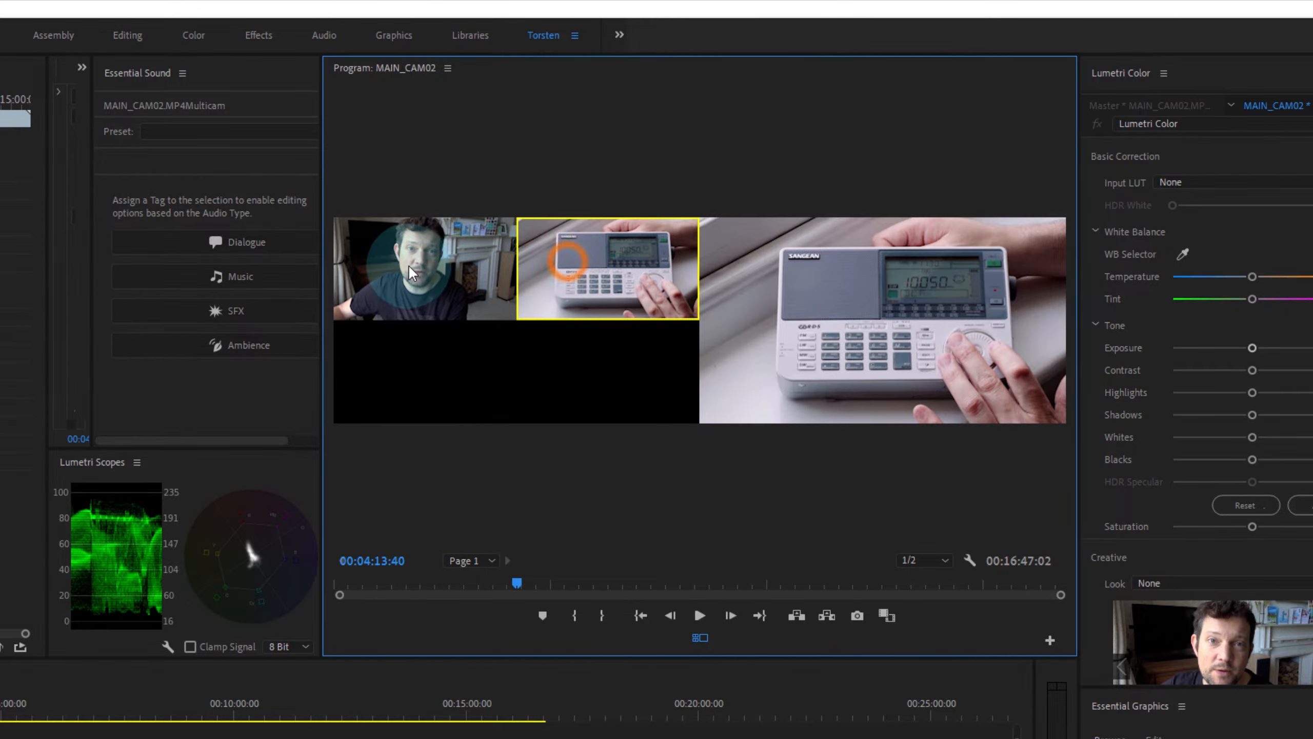
left_click(413, 269)
left_click(588, 254)
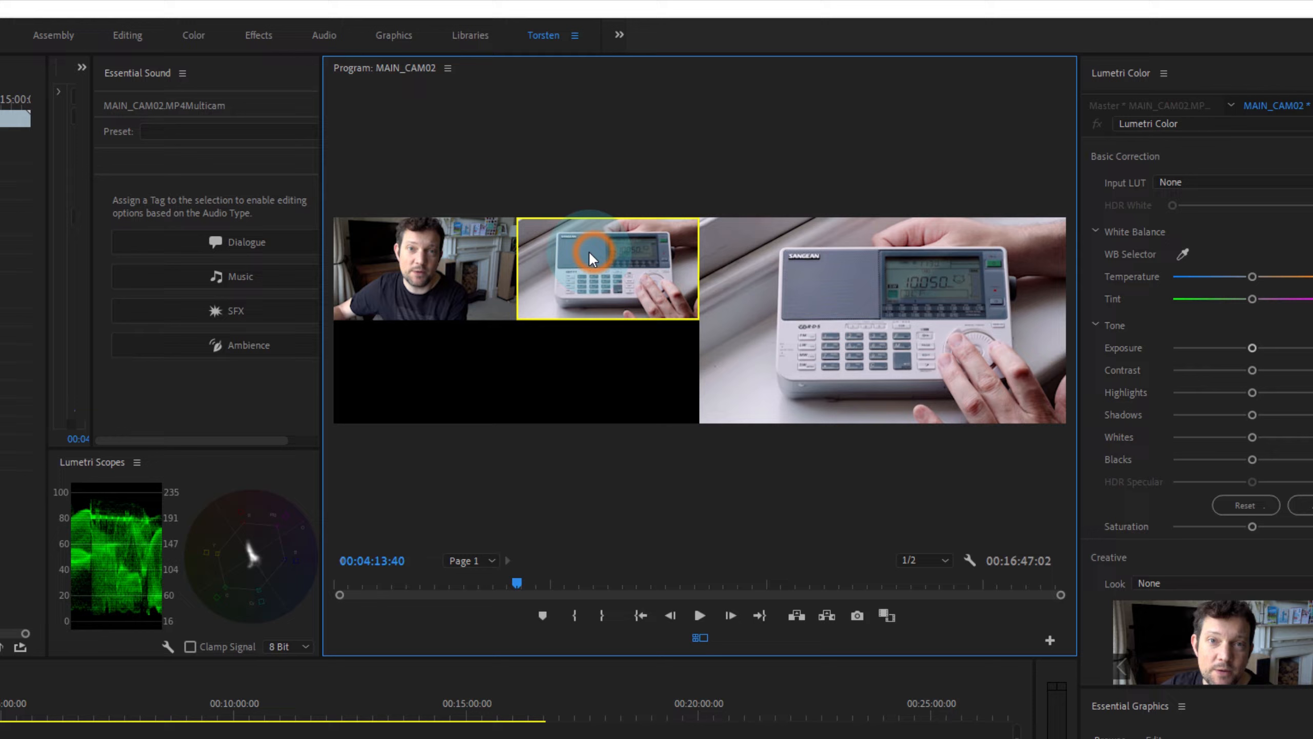
left_click(456, 261)
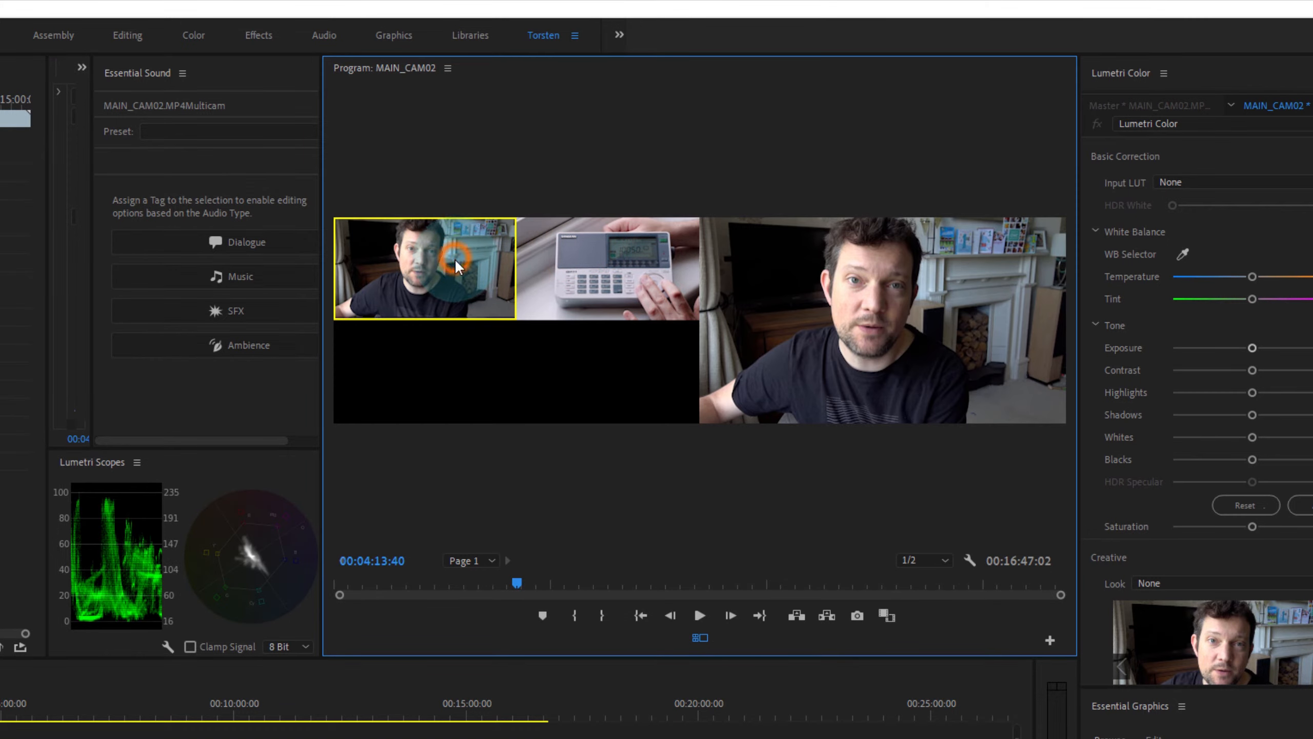
Play the sequence briefly, stop it, and mute the Audio 1 track
left_click(703, 615)
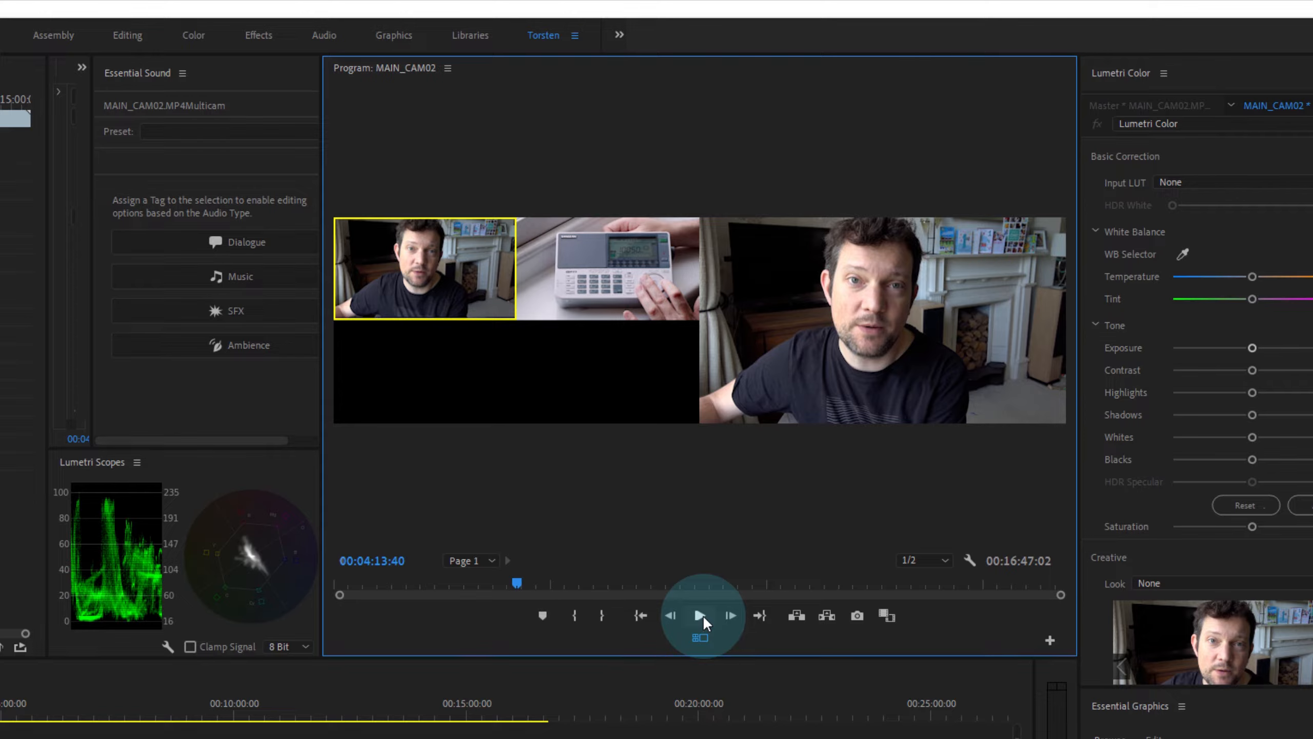
left_click(703, 615)
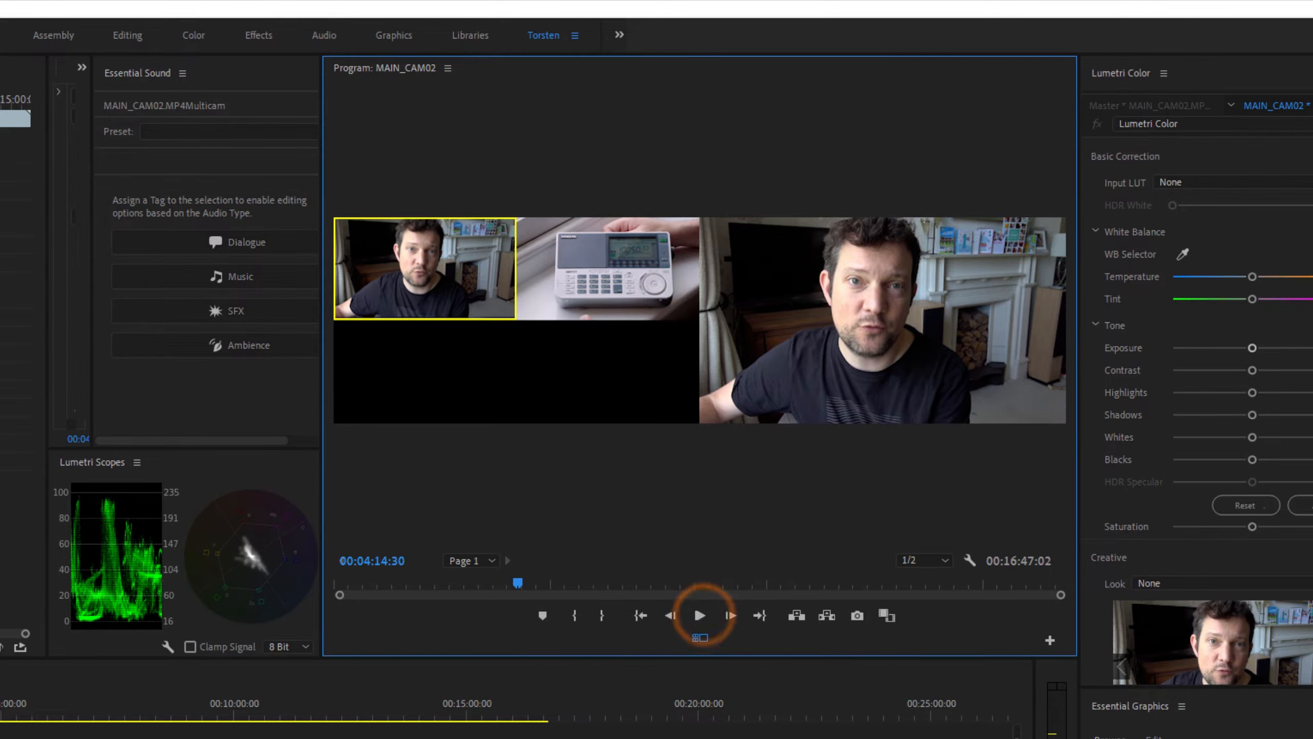
left_click(543, 647)
Record live camera cuts during playback, switching to the product shot, back to the main camera and to the product shot again, and stop playback
left_click(699, 614)
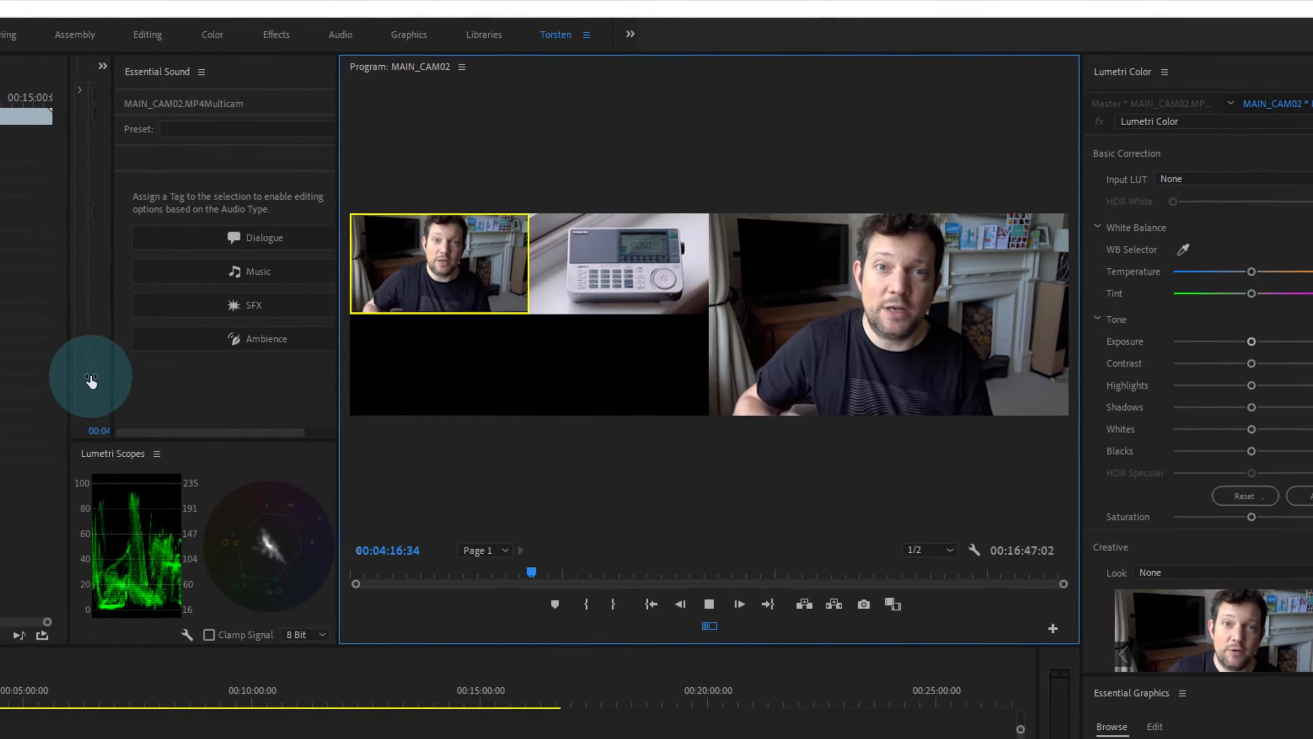
left_click(597, 266)
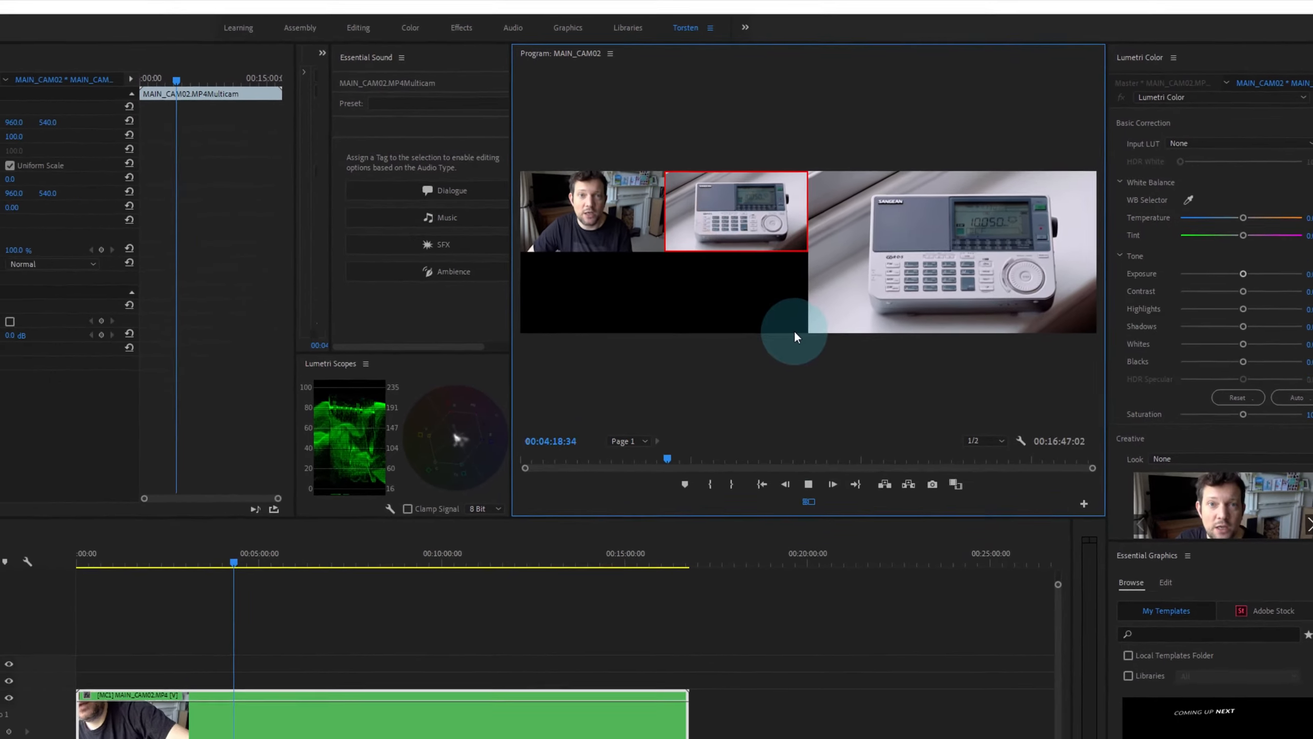
left_click(554, 232)
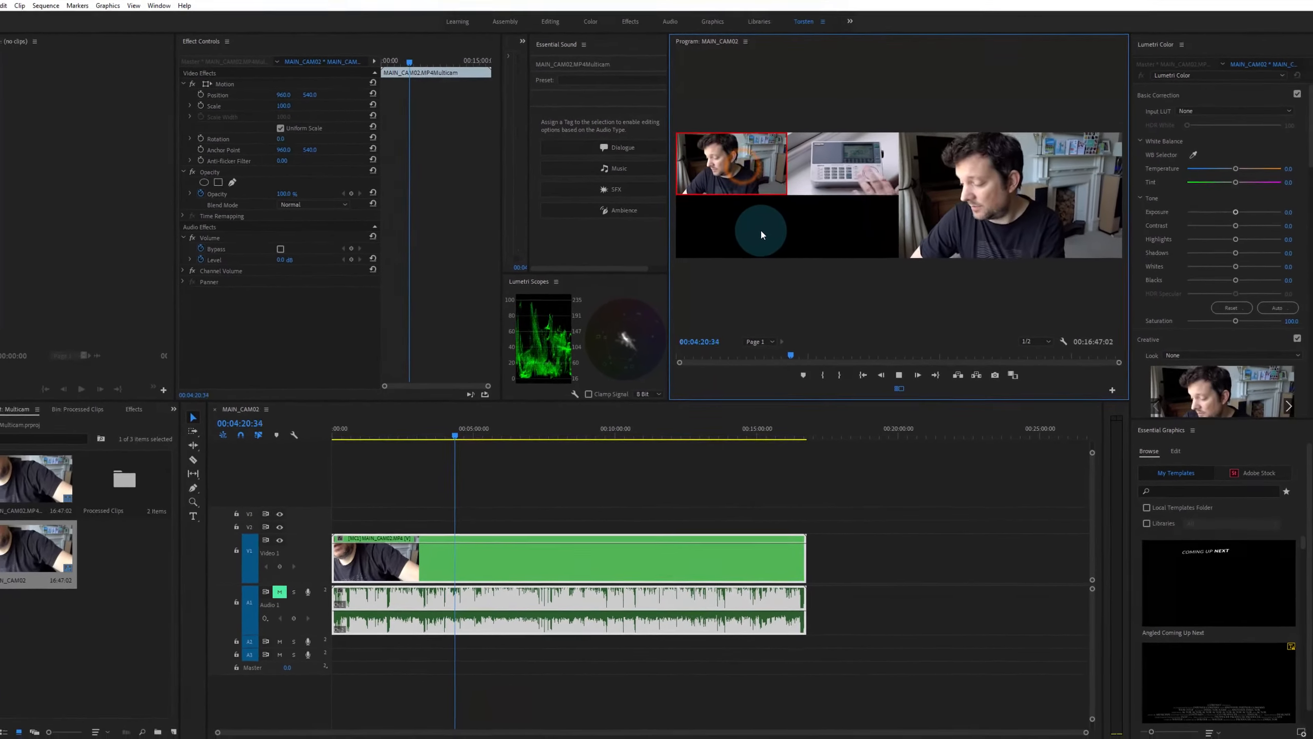
left_click(836, 164)
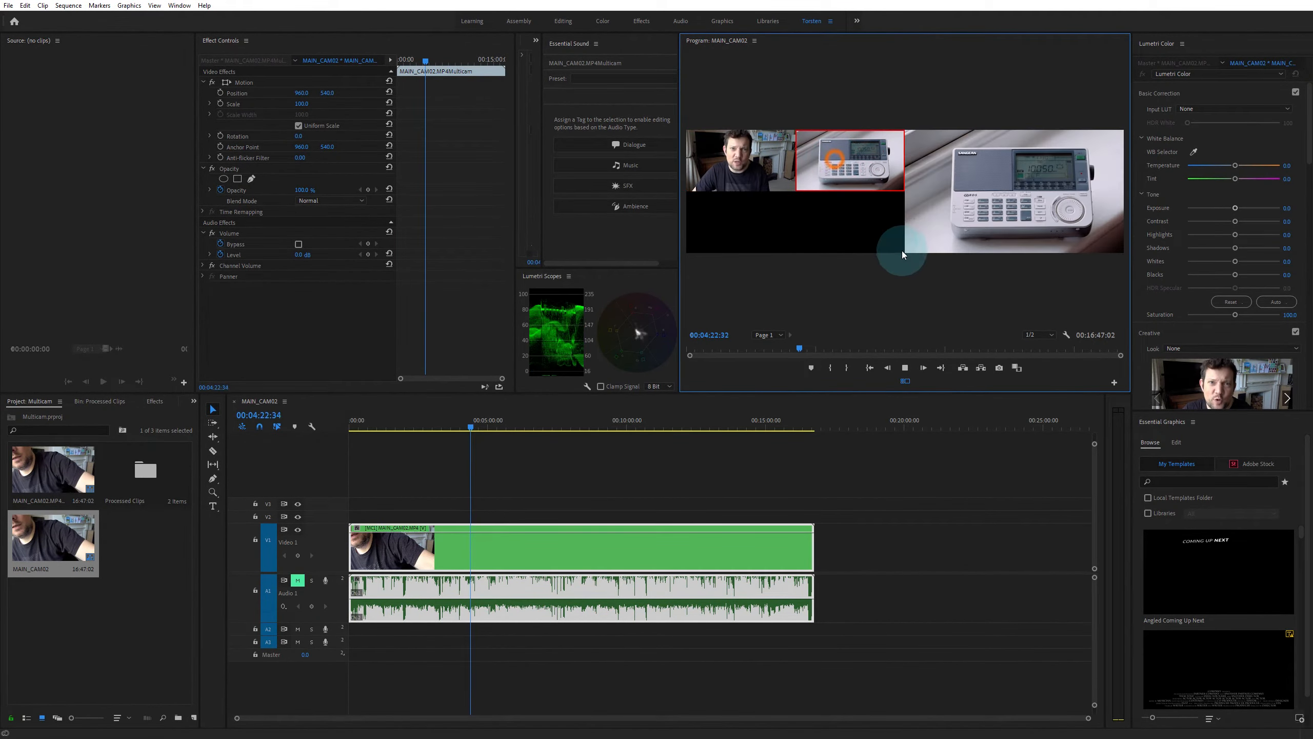
left_click(906, 368)
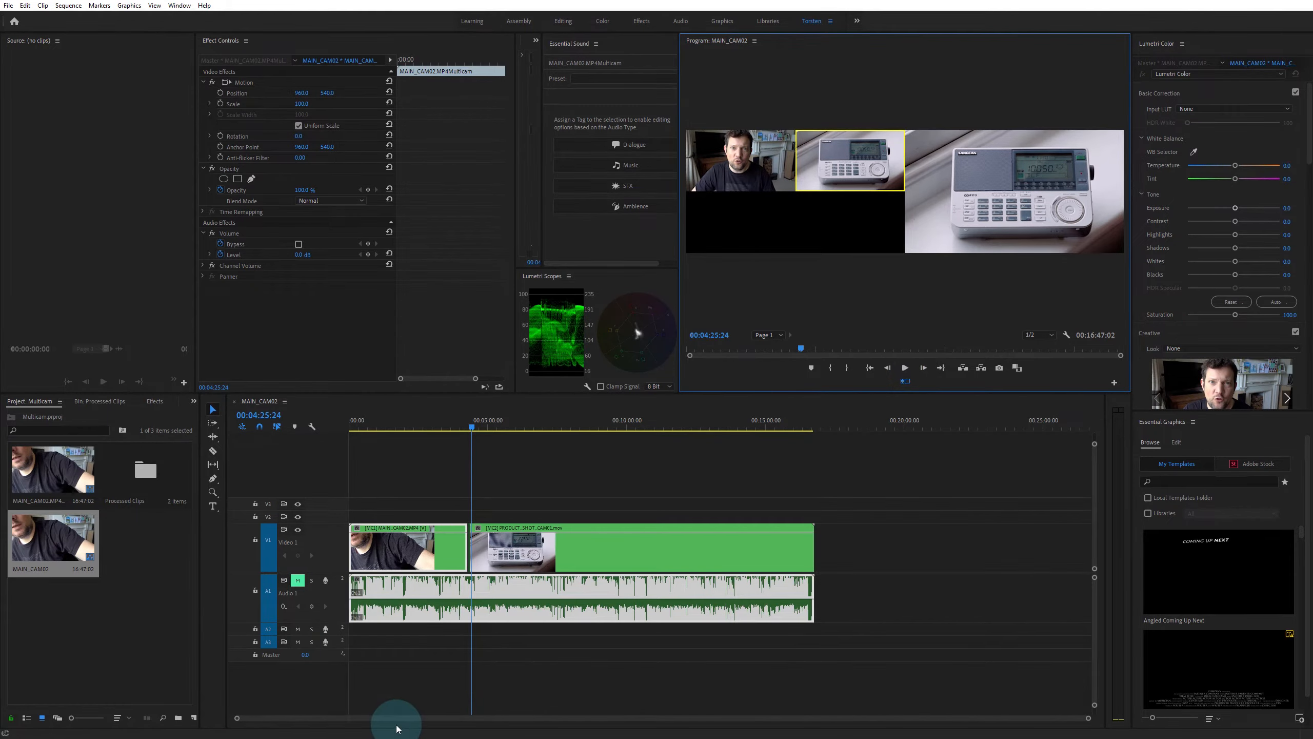
Examine the recorded cuts up close in the timeline, selecting the short MAIN_CAM02 clip between the product shots and viewing the frame at 00:04:18:29
key("z")
left_click_drag(503, 511, 438, 644)
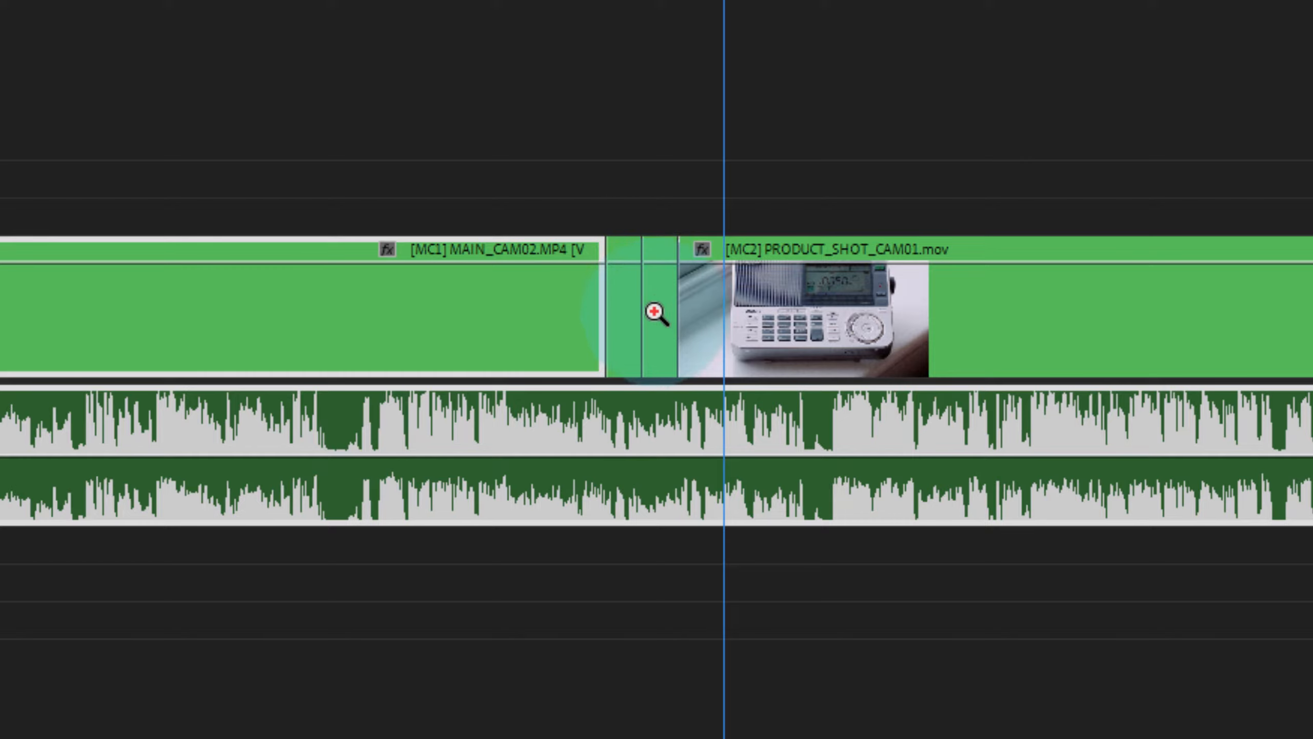
left_click_drag(201, 738, 0, 738)
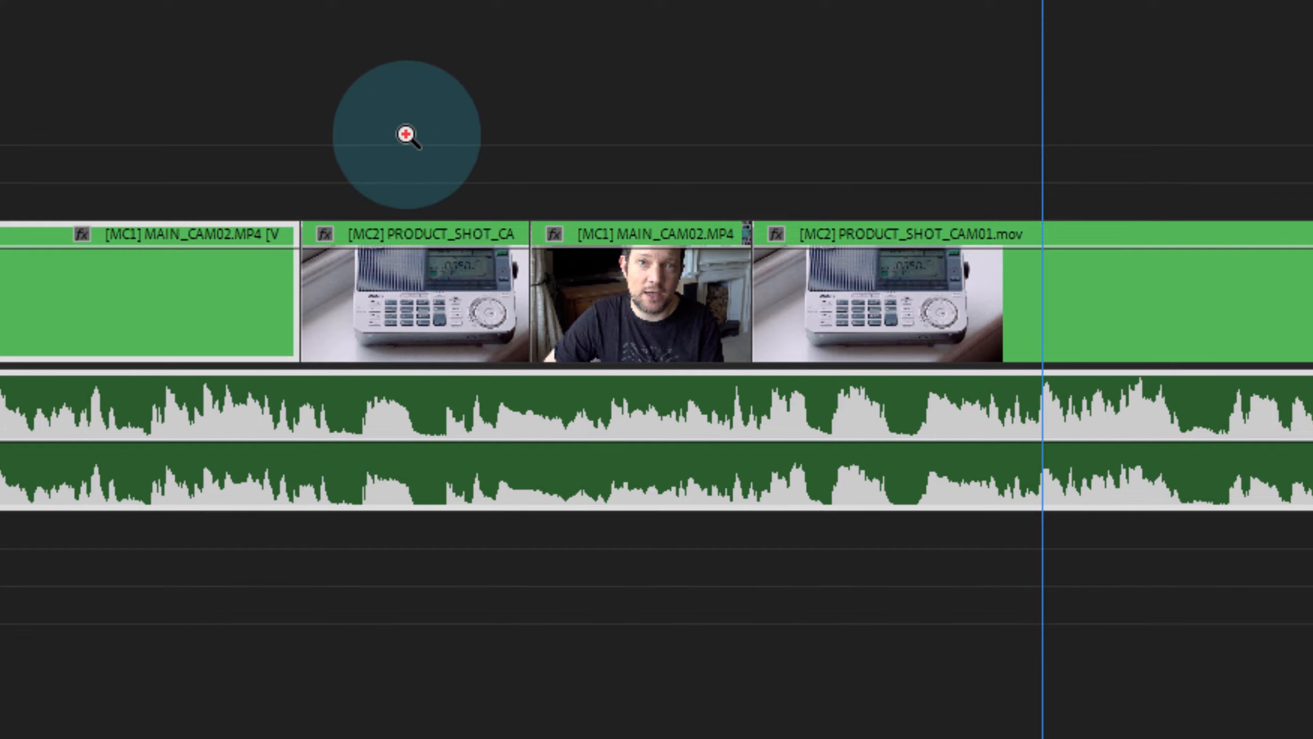
key("v")
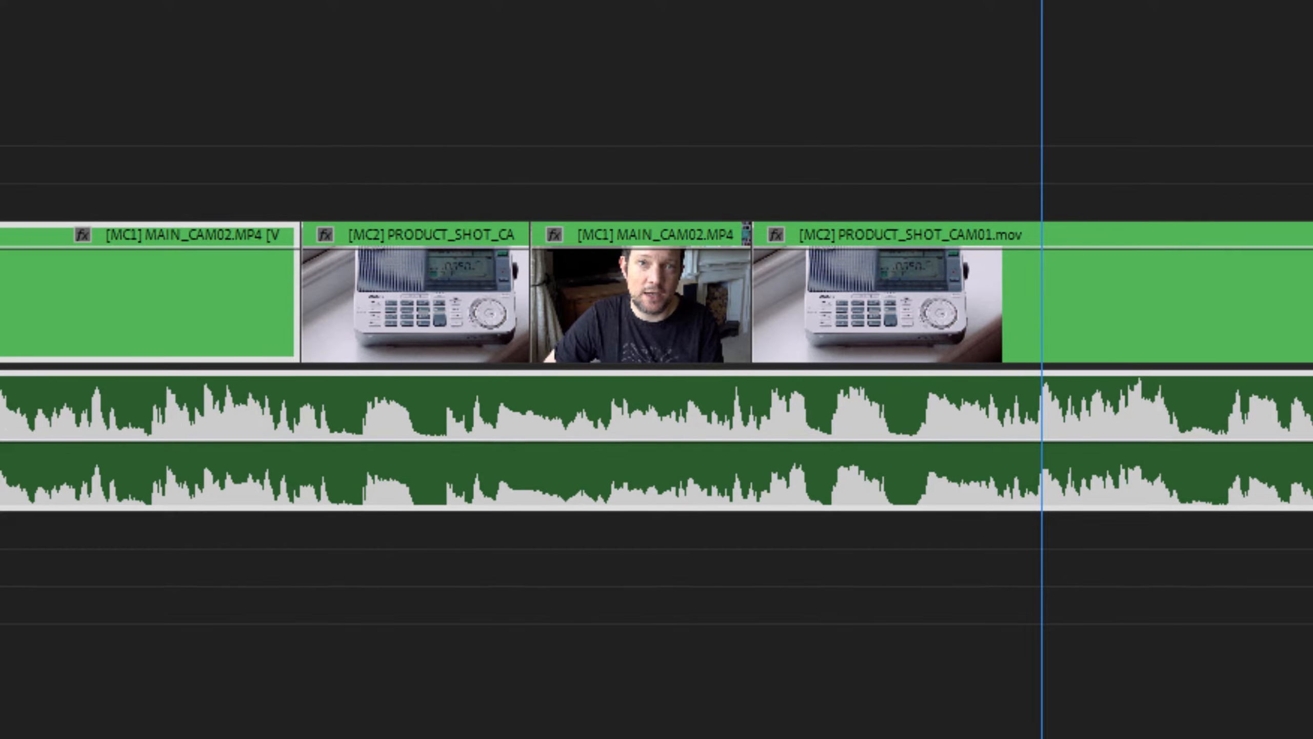
left_click(753, 196)
left_click(656, 312)
left_click(503, 412)
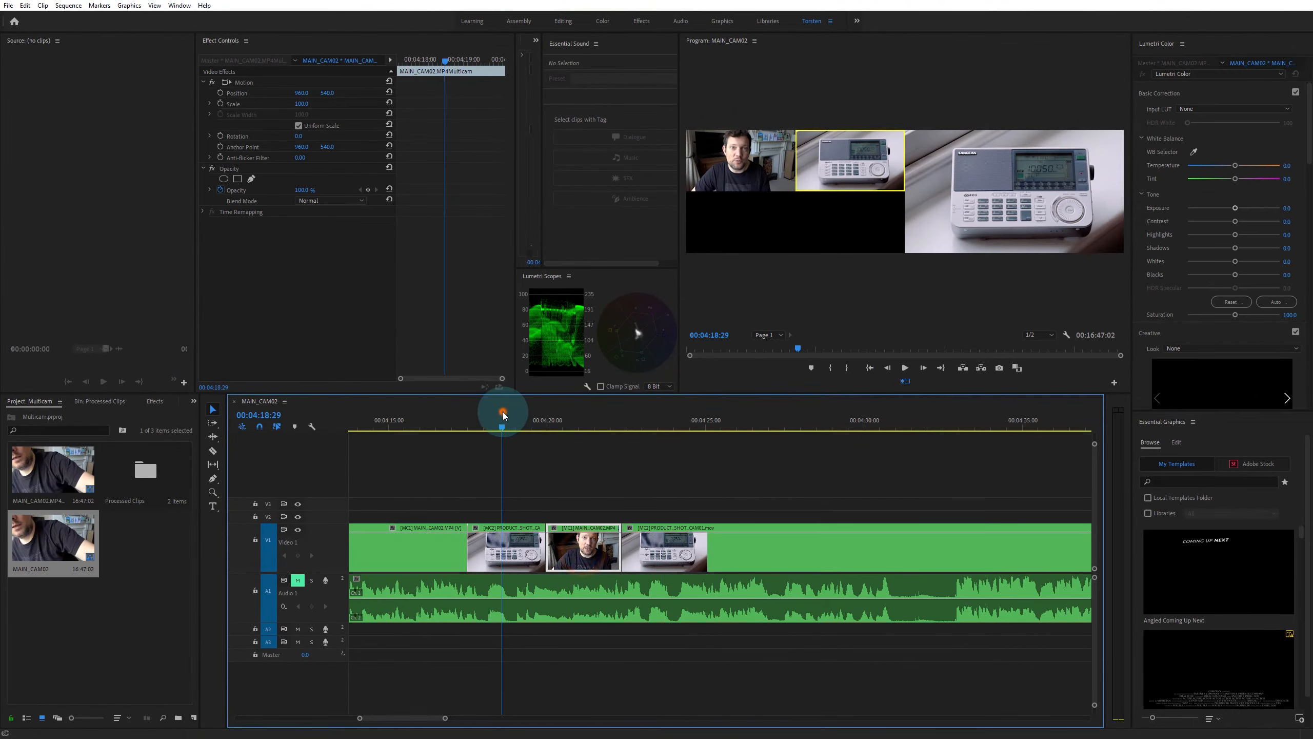
Remove the short main-camera cut so one continuous product-shot clip follows the first MAIN_CAM02 clip, and reposition the playhead
left_click_drag(504, 508, 468, 536)
key("Delete")
left_click_drag(419, 420, 496, 430)
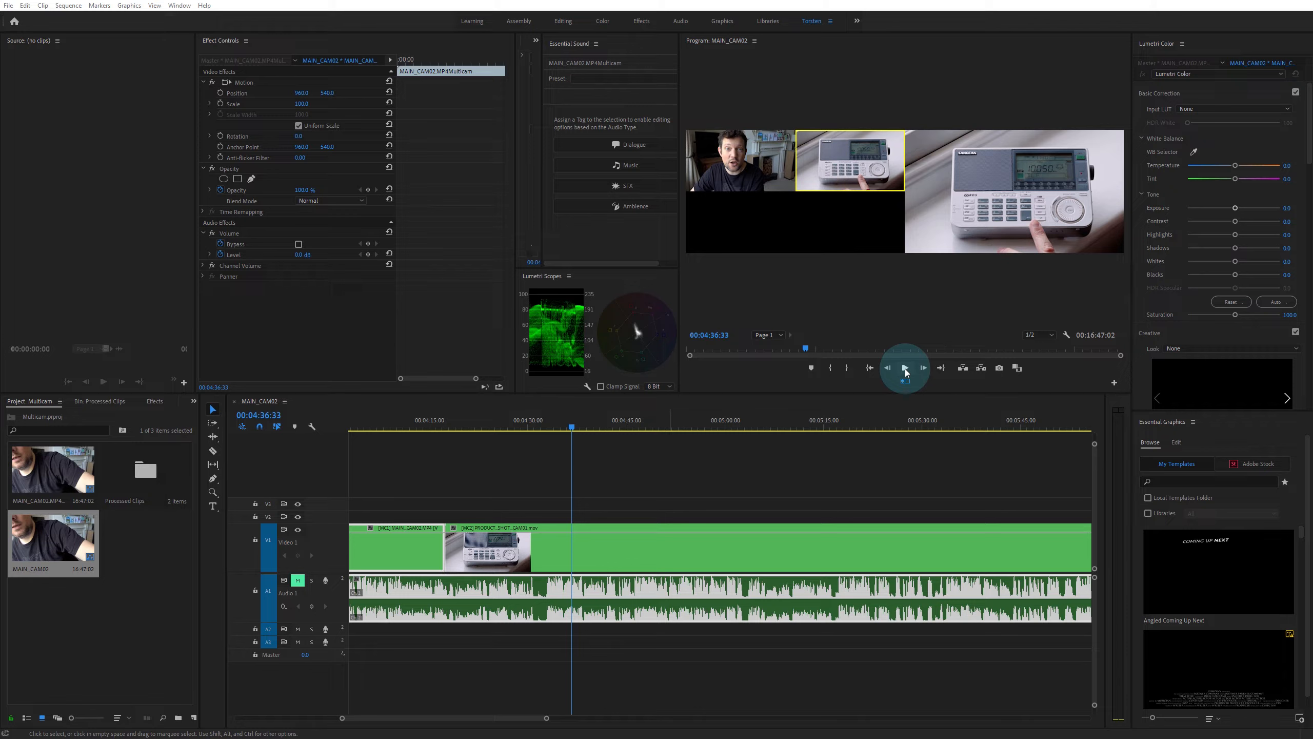
Record live camera cuts from 00:04:36:33, switching to the main camera, the product shot and back to the main camera, and stop playback
left_click(905, 368)
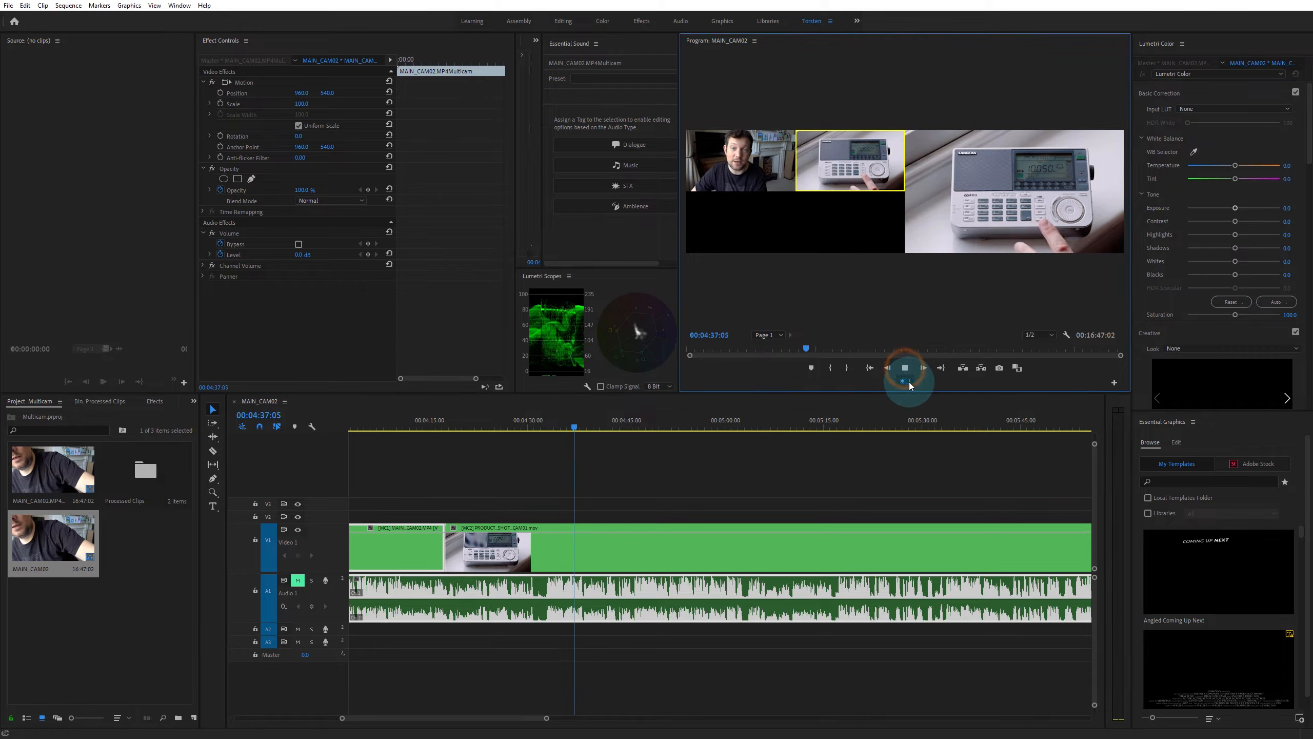
key("1")
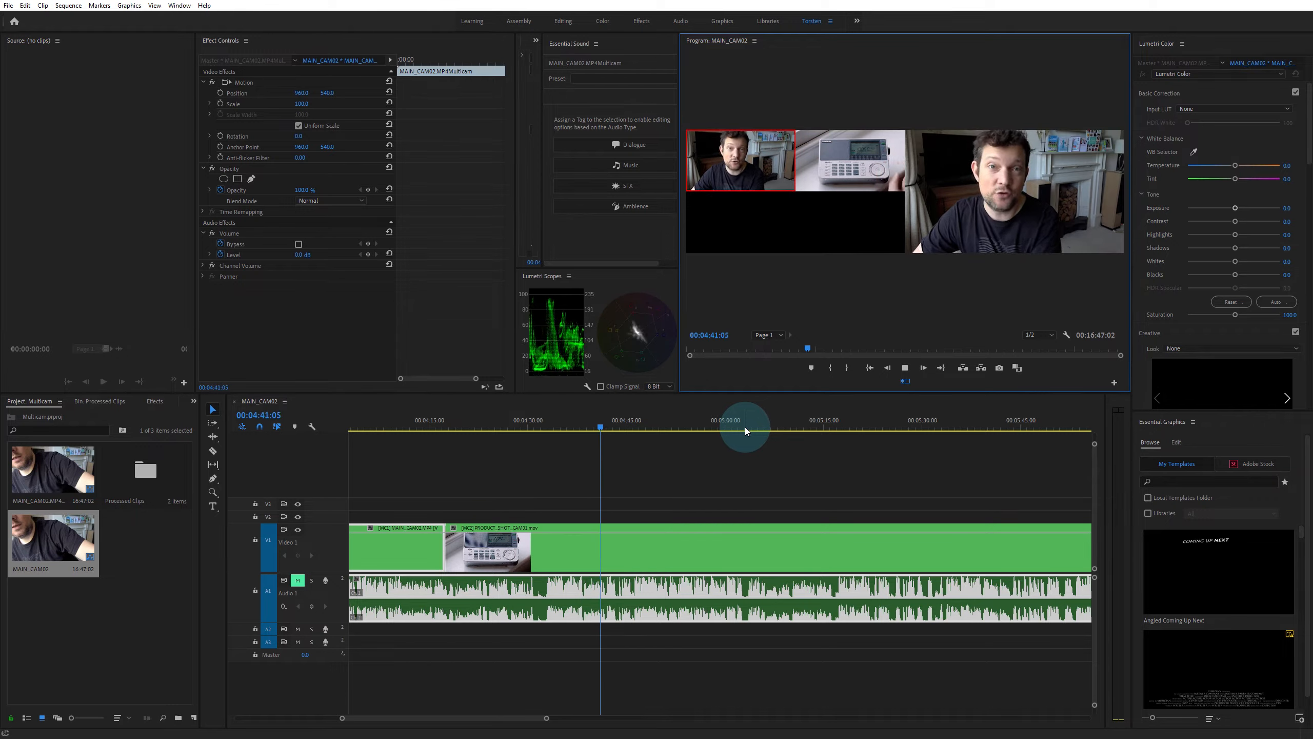
key("2")
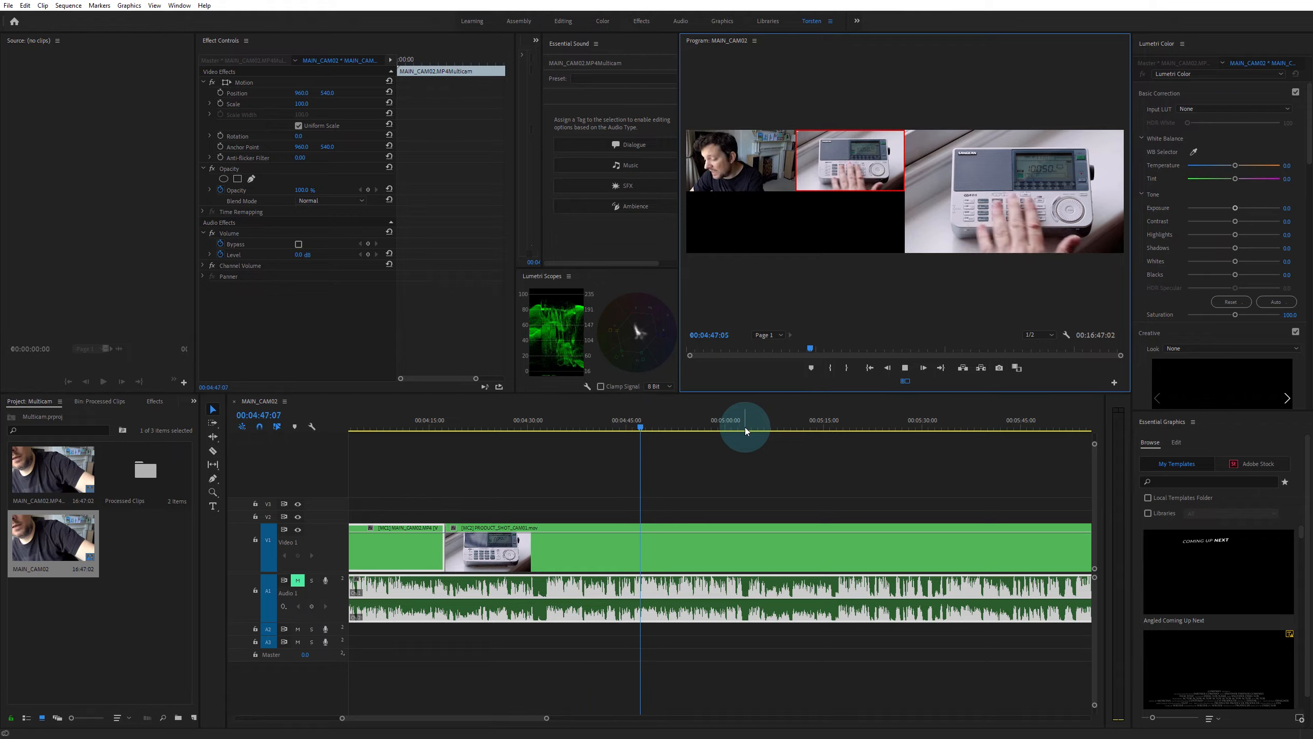
key("1")
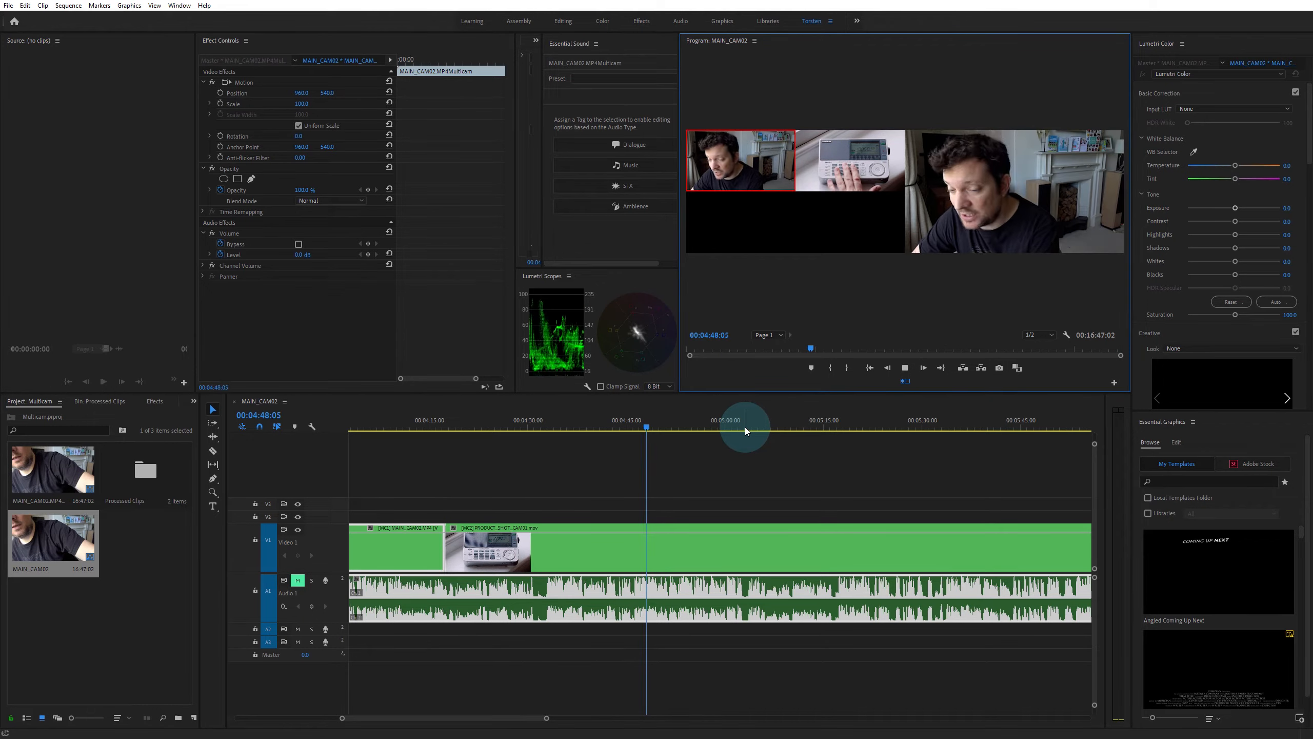
left_click(905, 367)
left_click_drag(547, 718, 479, 718)
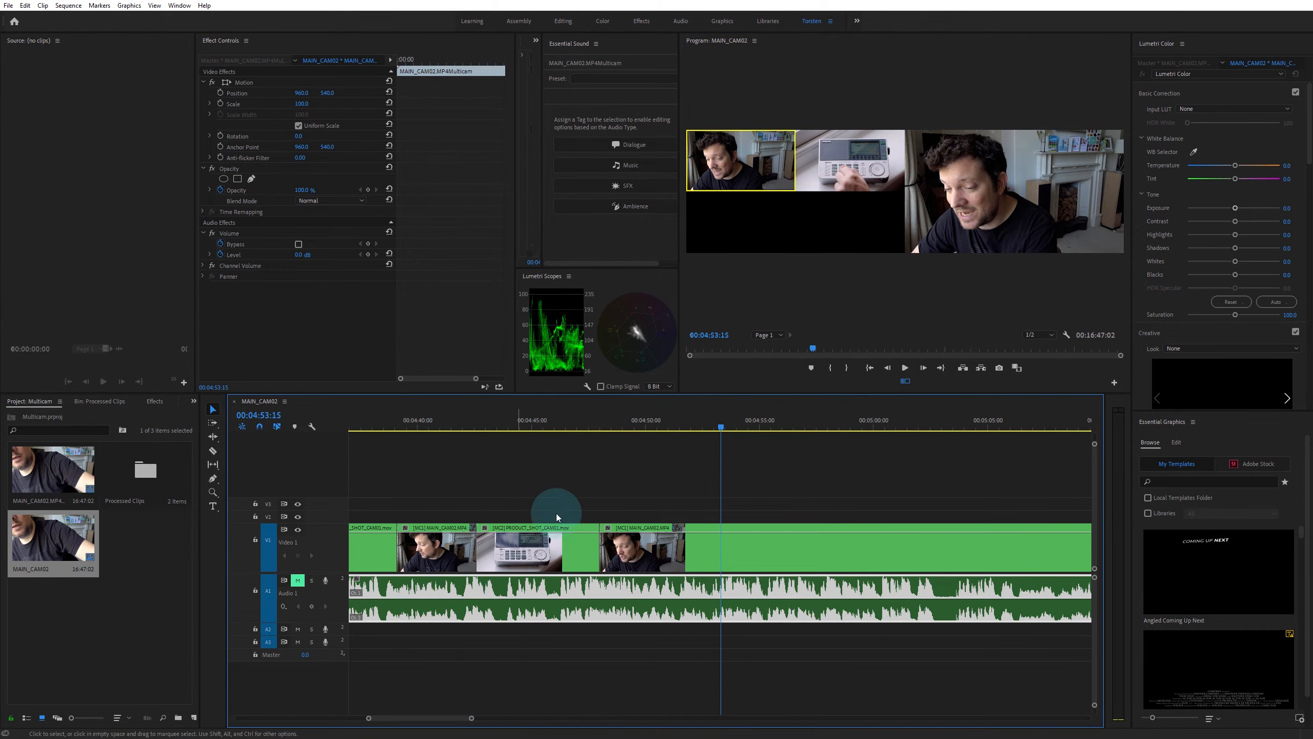
Review the newly recorded camera cuts by scrubbing and playing back the section around 00:04:41:29
left_click_drag(374, 421, 421, 420)
left_click(905, 367)
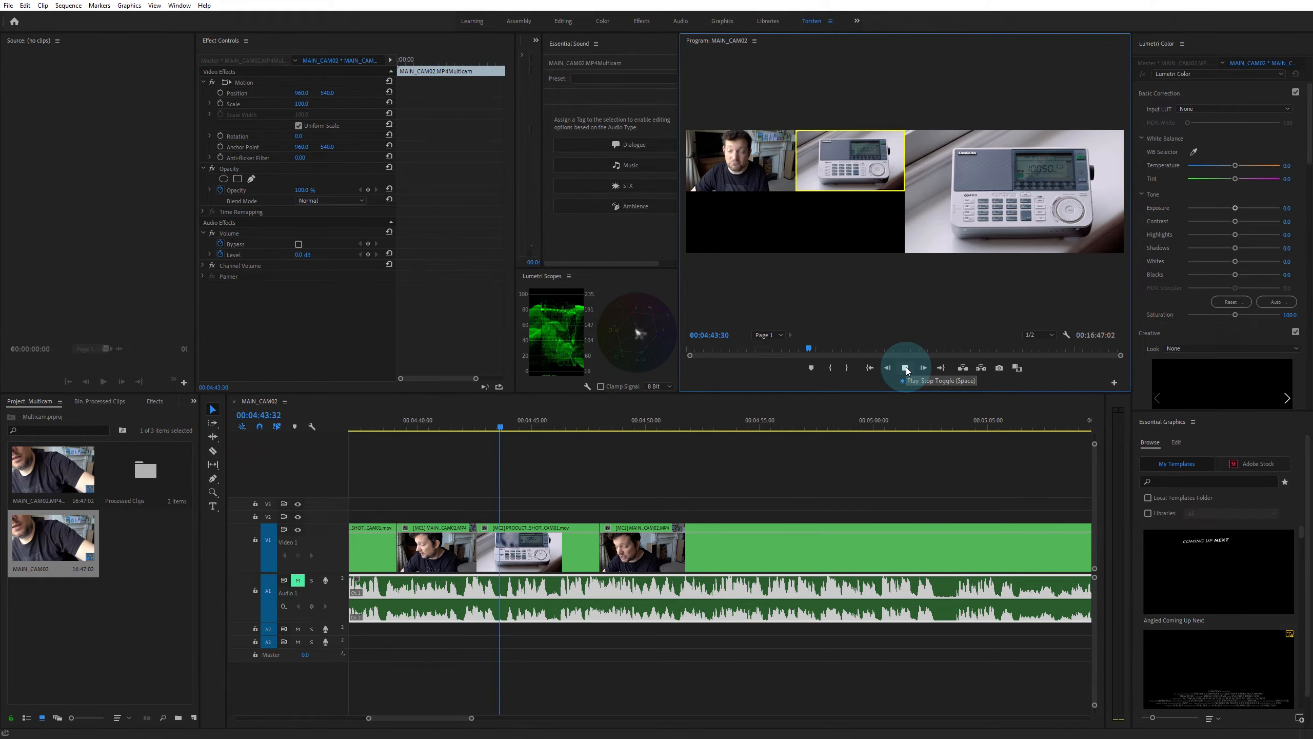
mouse_move(460, 425)
left_mouse_down()
mouse_move(431, 425)
mouse_move(478, 428)
mouse_move(453, 427)
left_mouse_up()
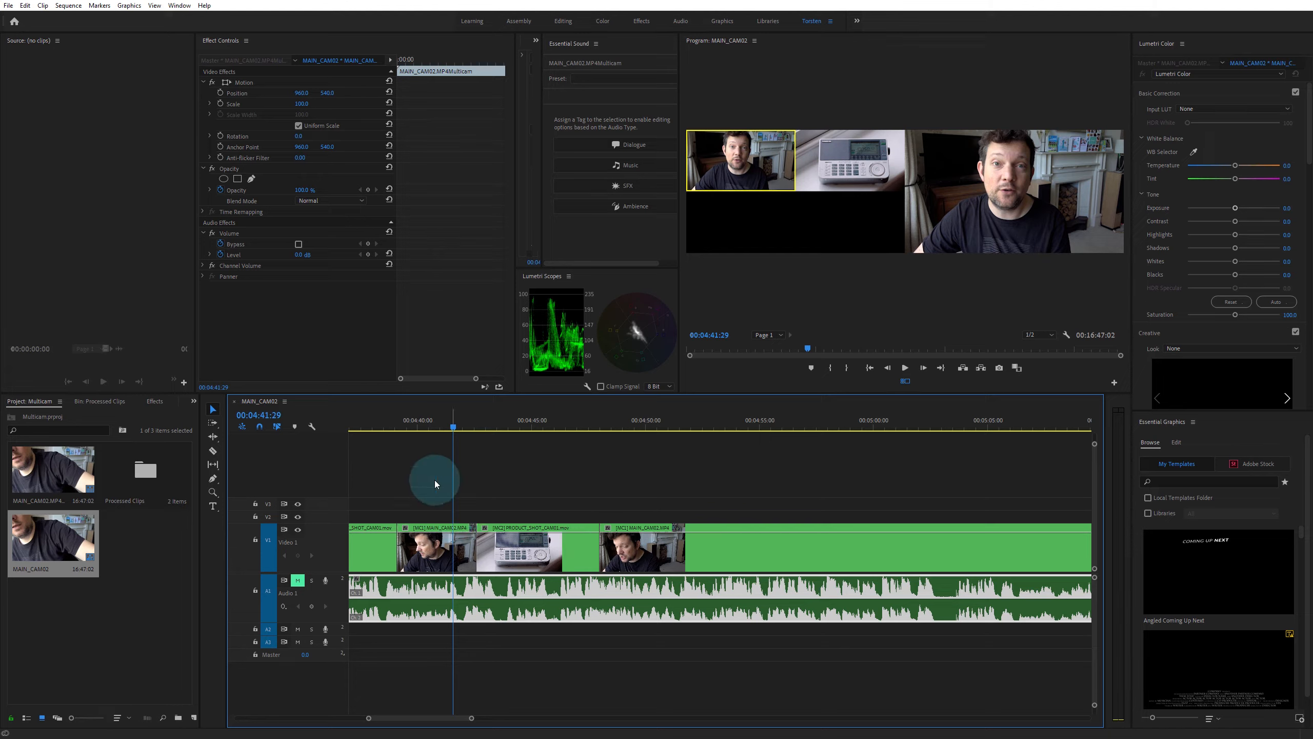
Replay from 00:04:40:01, record the main camera over the product-shot cut that follows, and stop playback
left_click_drag(434, 419, 417, 425)
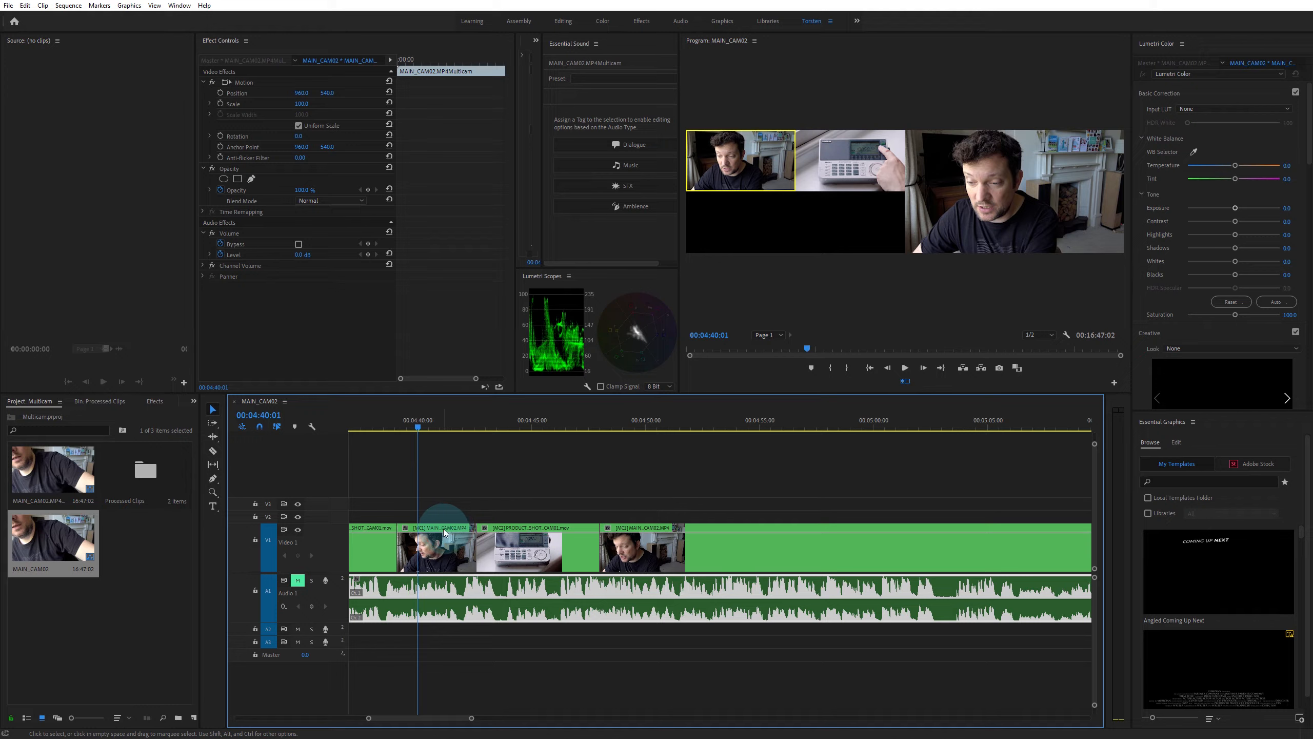
left_click(906, 368)
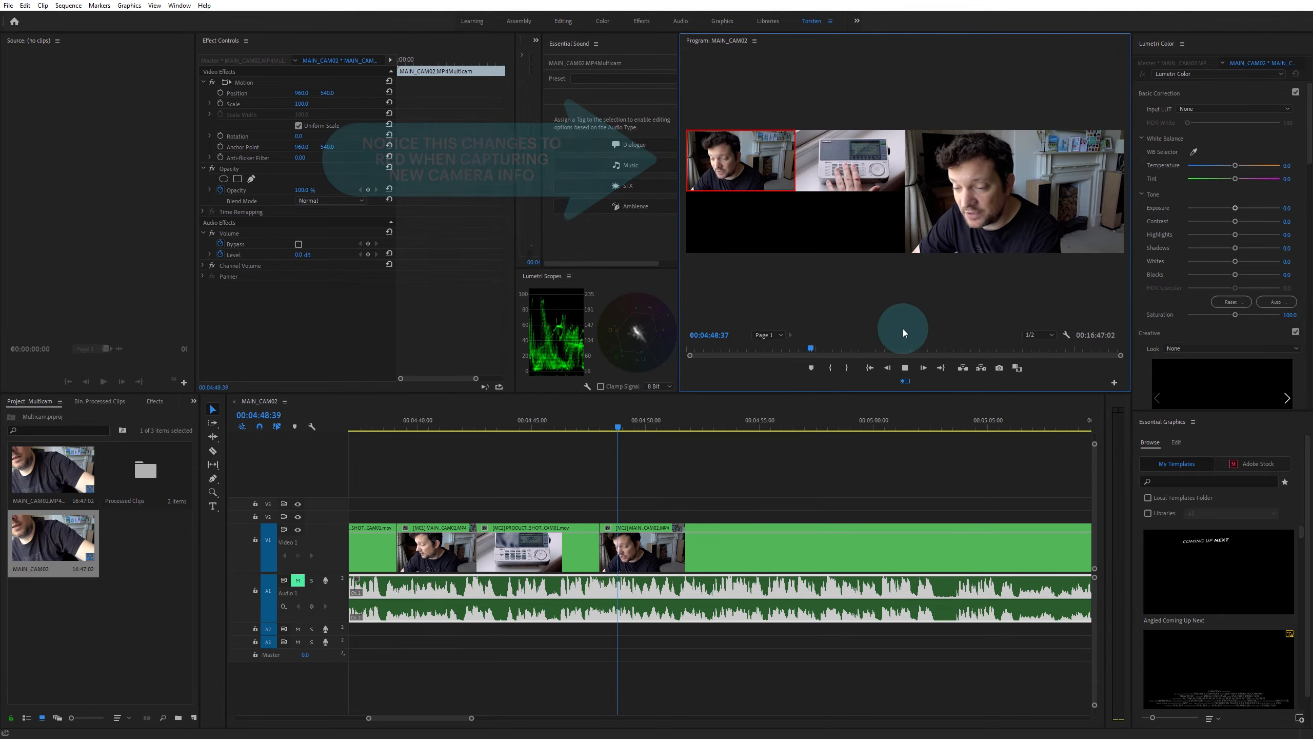
left_click(907, 365)
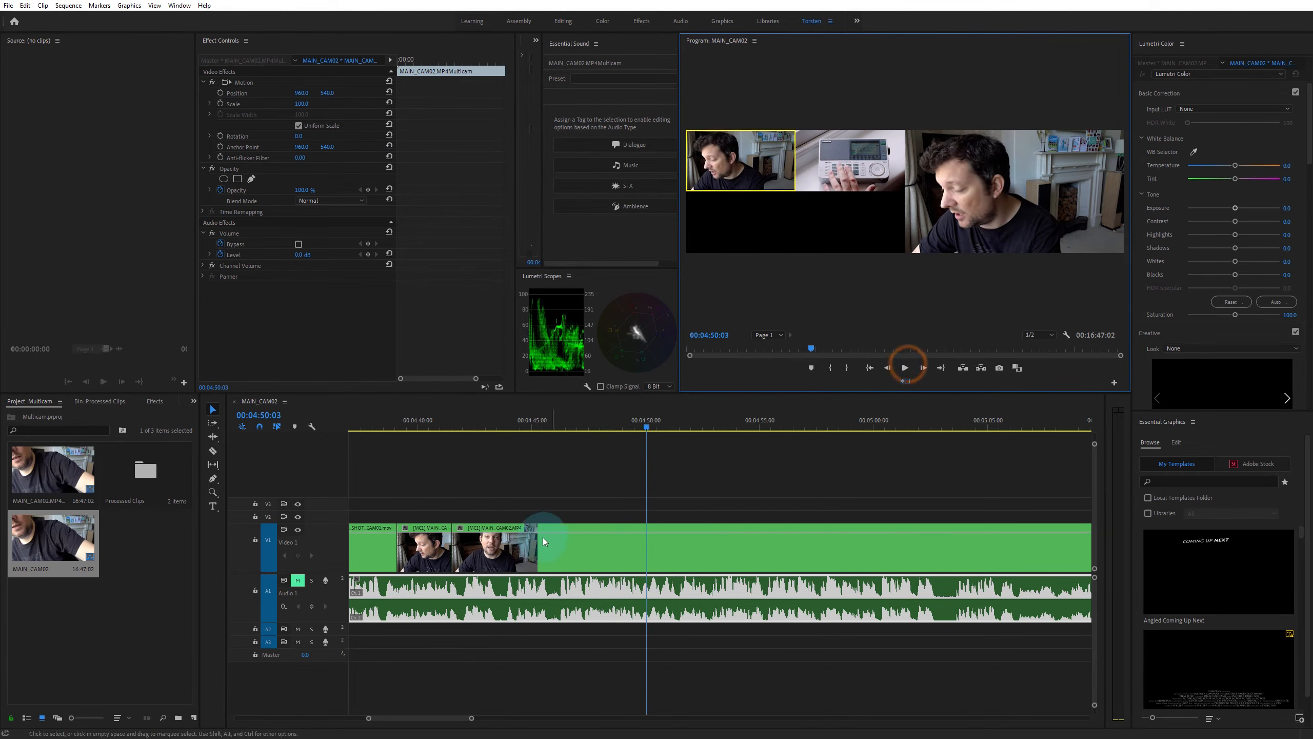
Scrub through the re-recorded section to 00:05:04:12 and select the long MAIN_CAM02 clip at its end
left_click_drag(371, 417, 628, 487)
left_click_drag(655, 424, 971, 432)
left_click(859, 548)
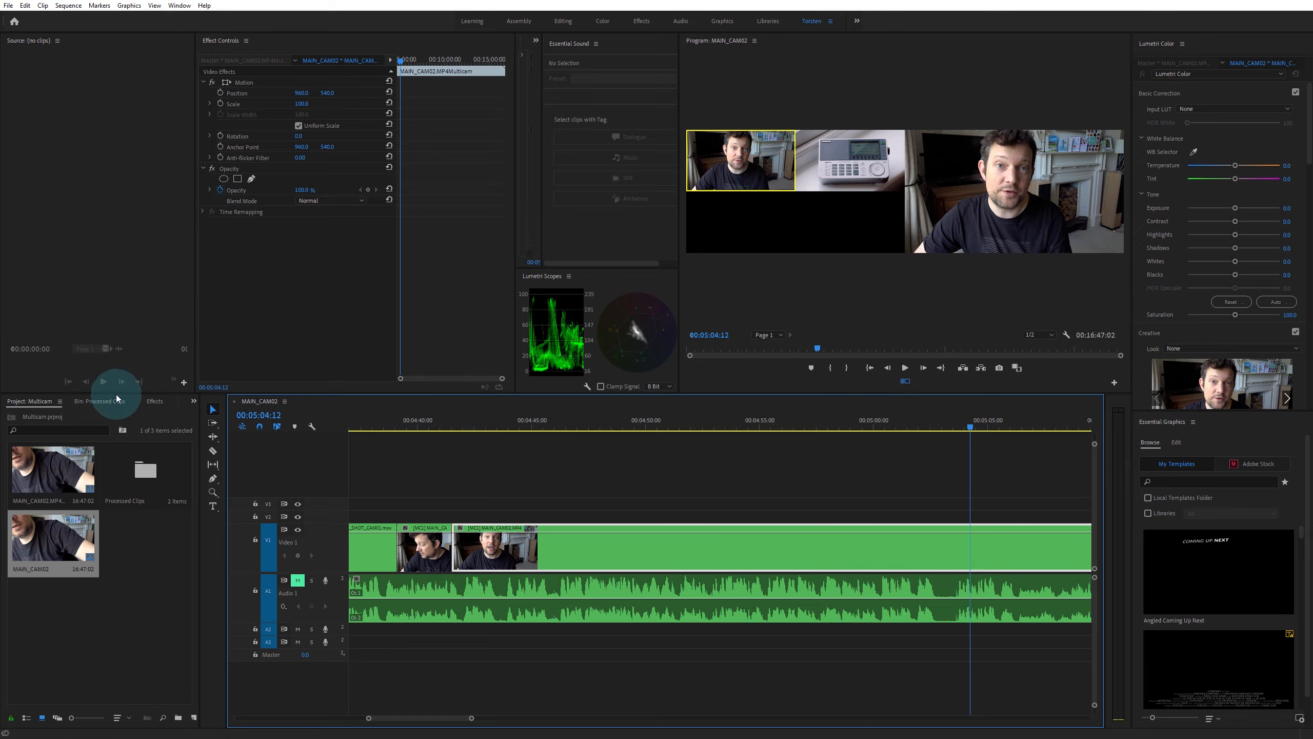
Open the source clip MAIN_CAM02.MP4 from the Processed Clips bin and apply the RGB Curves effect to it
double_click(145, 473)
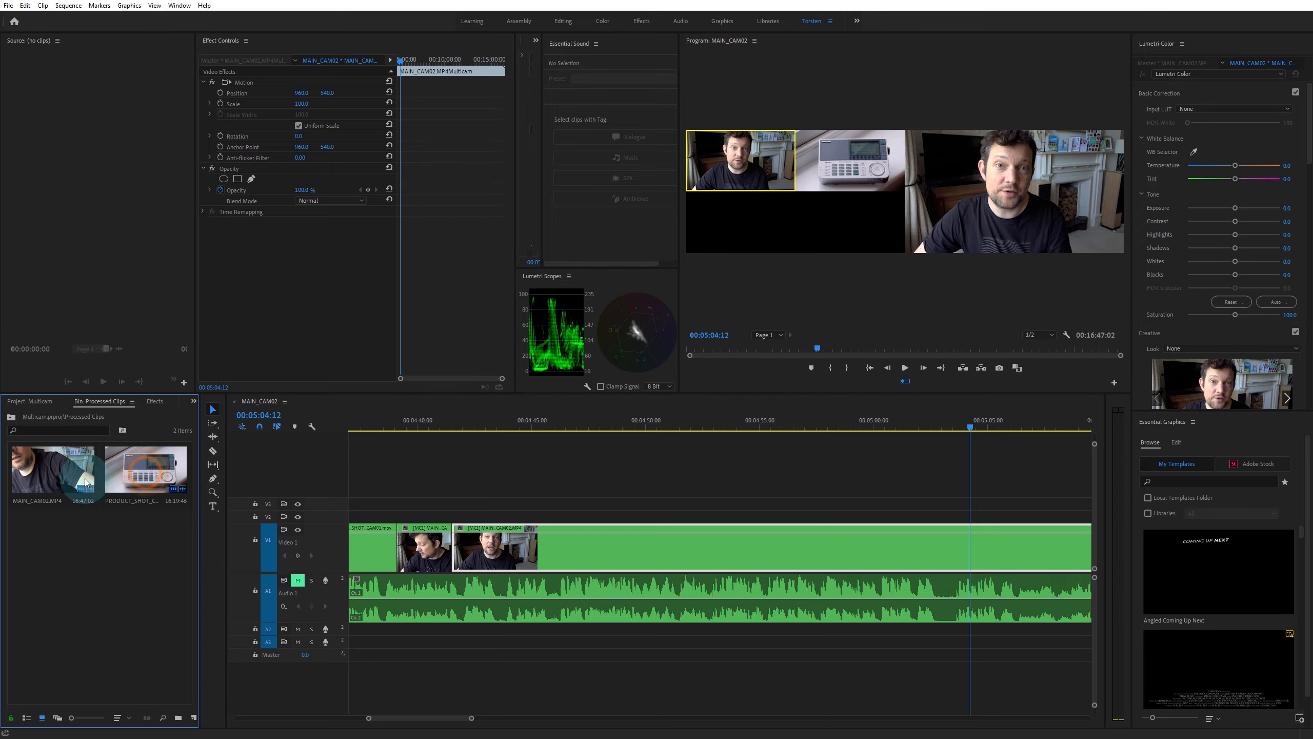
double_click(53, 470)
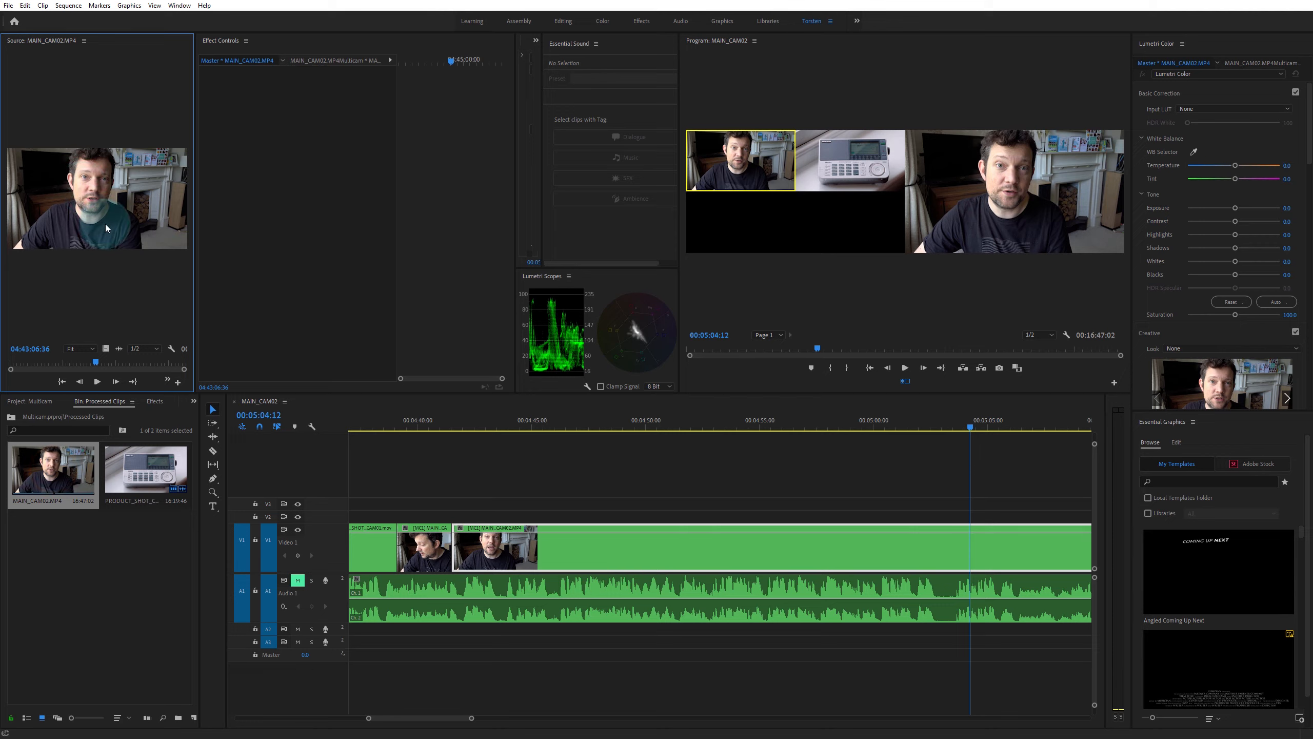
left_click(155, 402)
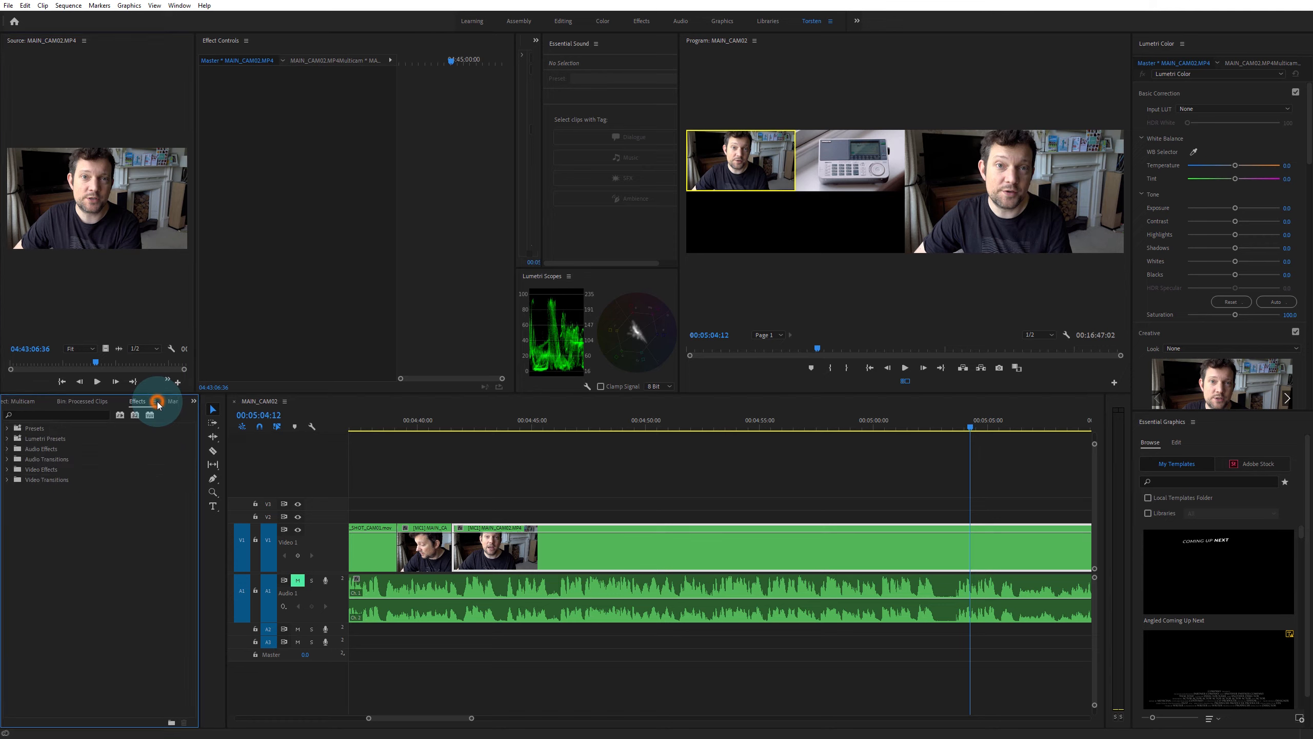
left_click(49, 415)
type("rgb b")
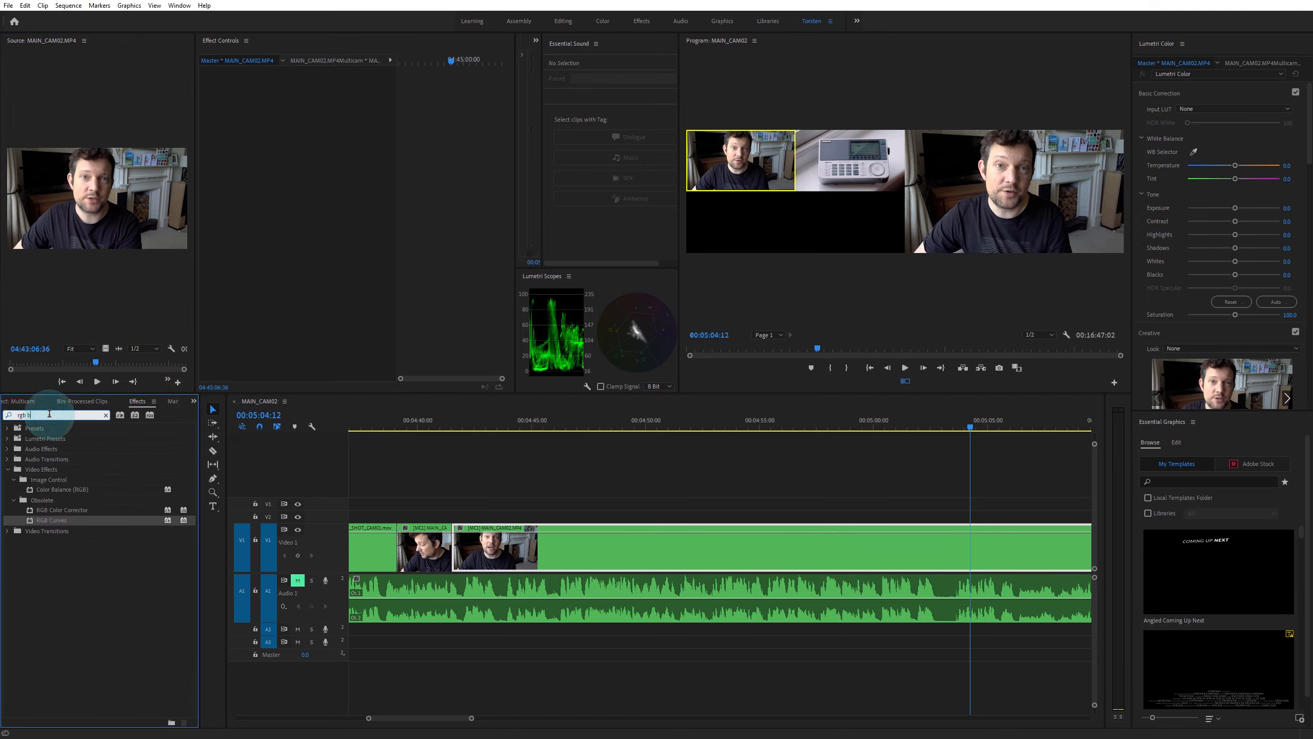
left_click_drag(51, 520, 113, 216)
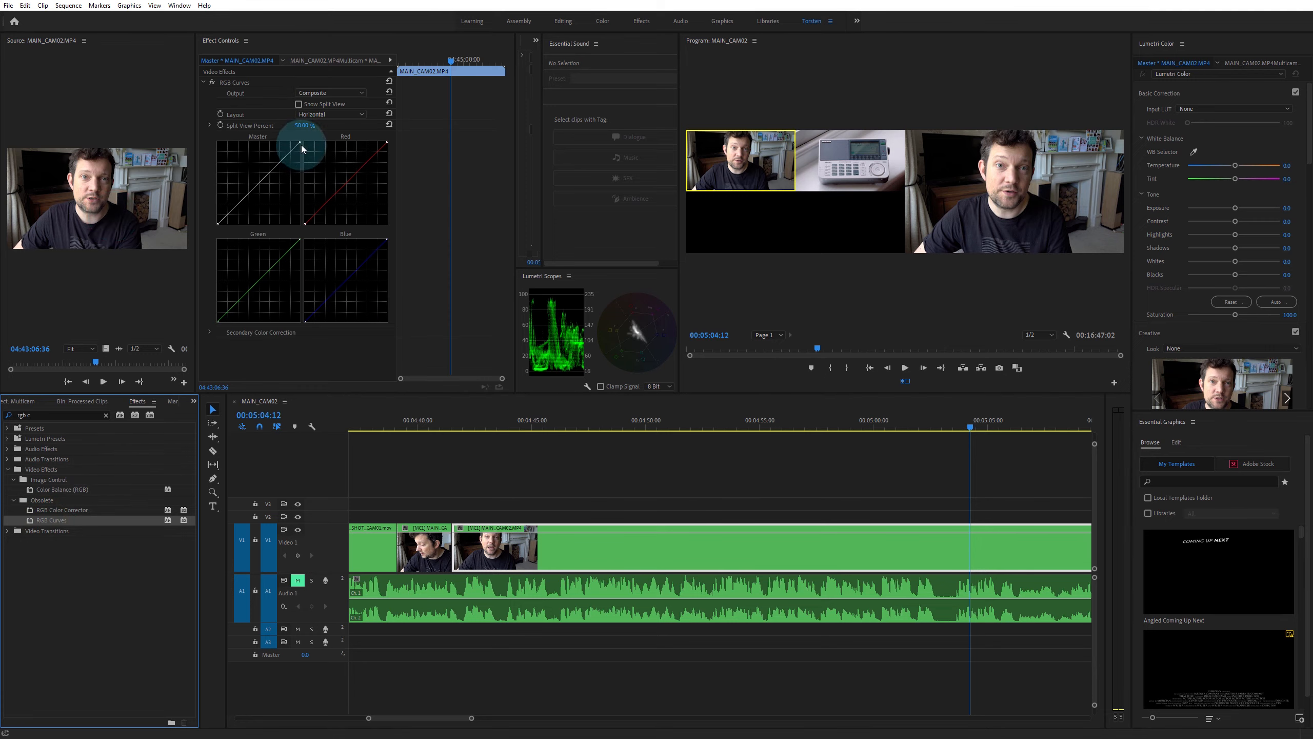
Lower the highlight end of the Master curve slightly and compare the picture with the RGB Curves effect off and on
left_click_drag(301, 141, 310, 150)
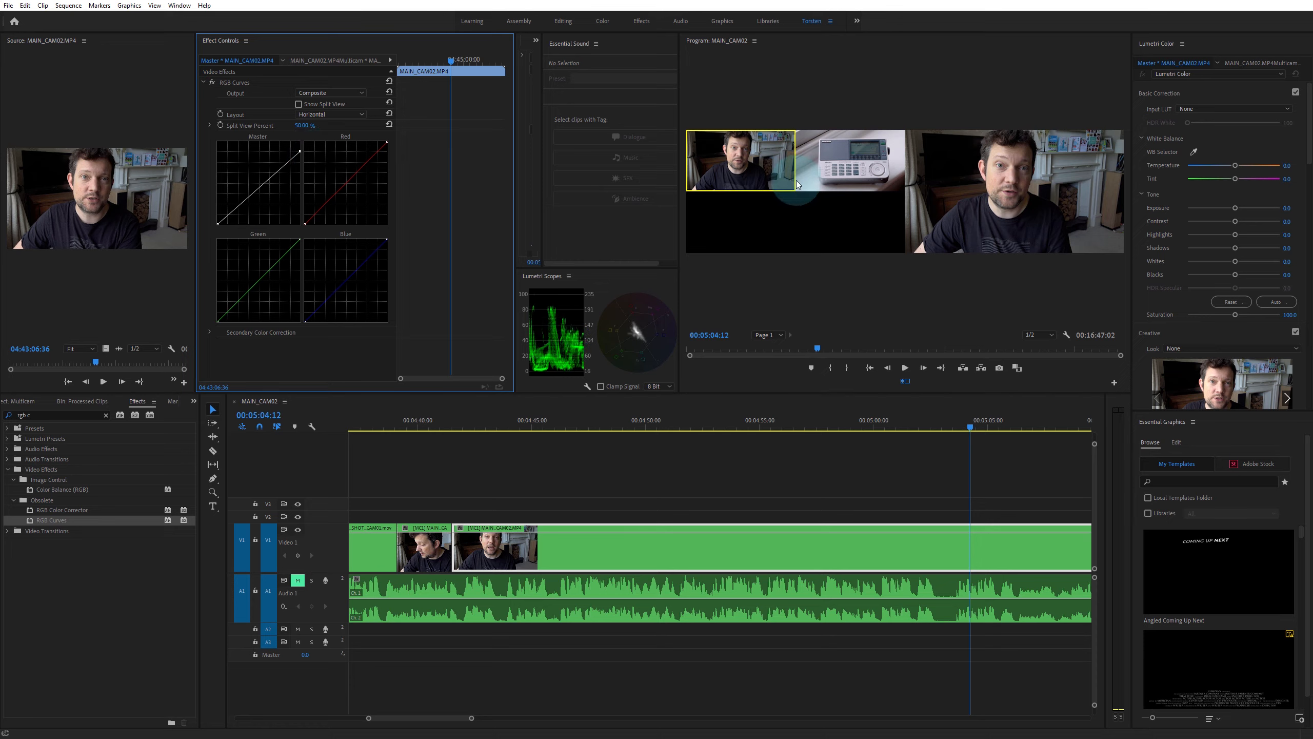
left_click(212, 83)
left_click(211, 82)
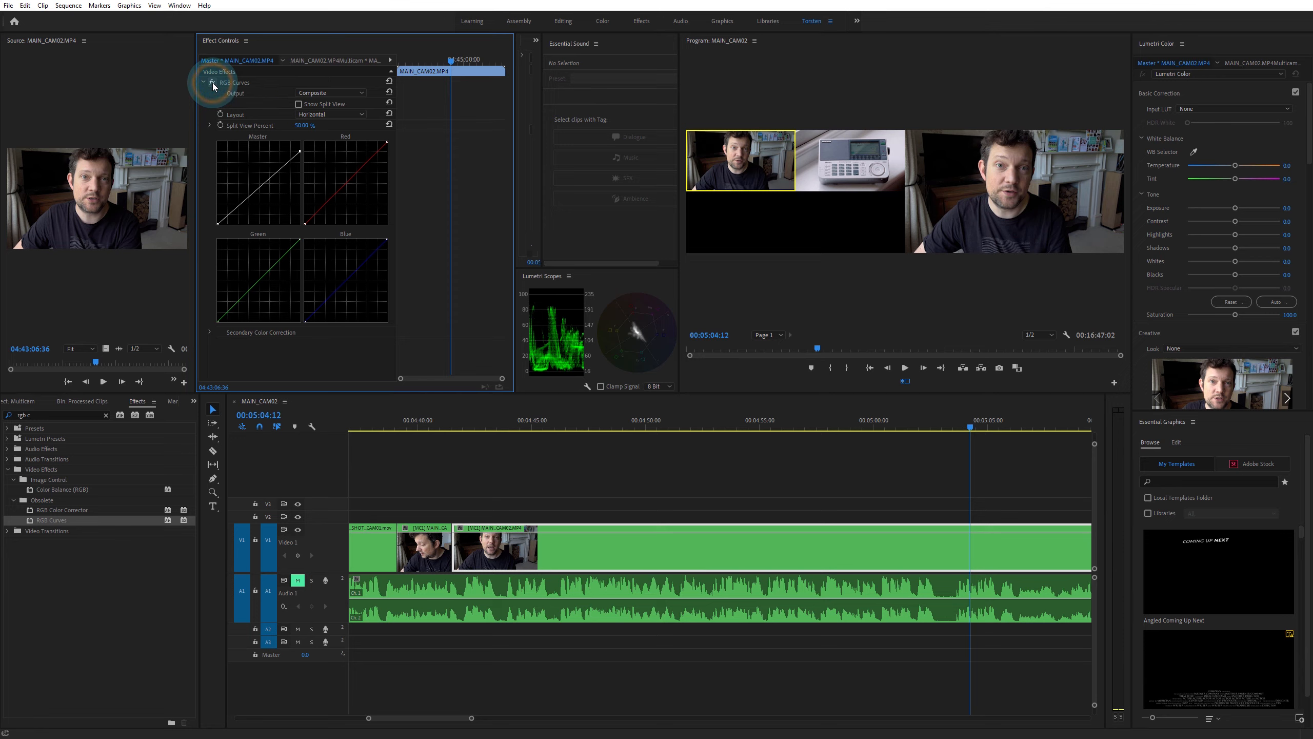
left_click(212, 83)
left_click(212, 83)
left_click(211, 83)
left_click(212, 83)
left_click(211, 83)
left_click(212, 83)
Show the entire length of the MAIN_CAM02 sequence in the timeline
left_click(490, 325)
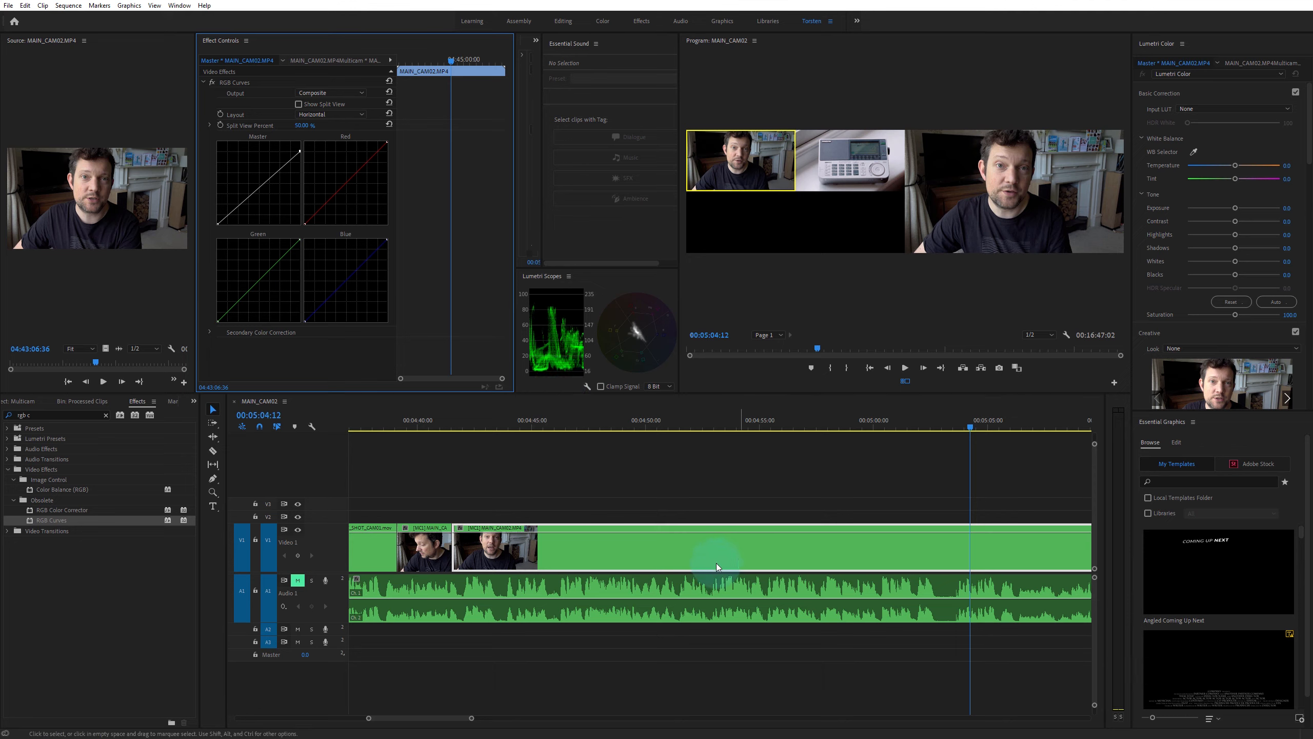
left_click_drag(470, 719, 1008, 720)
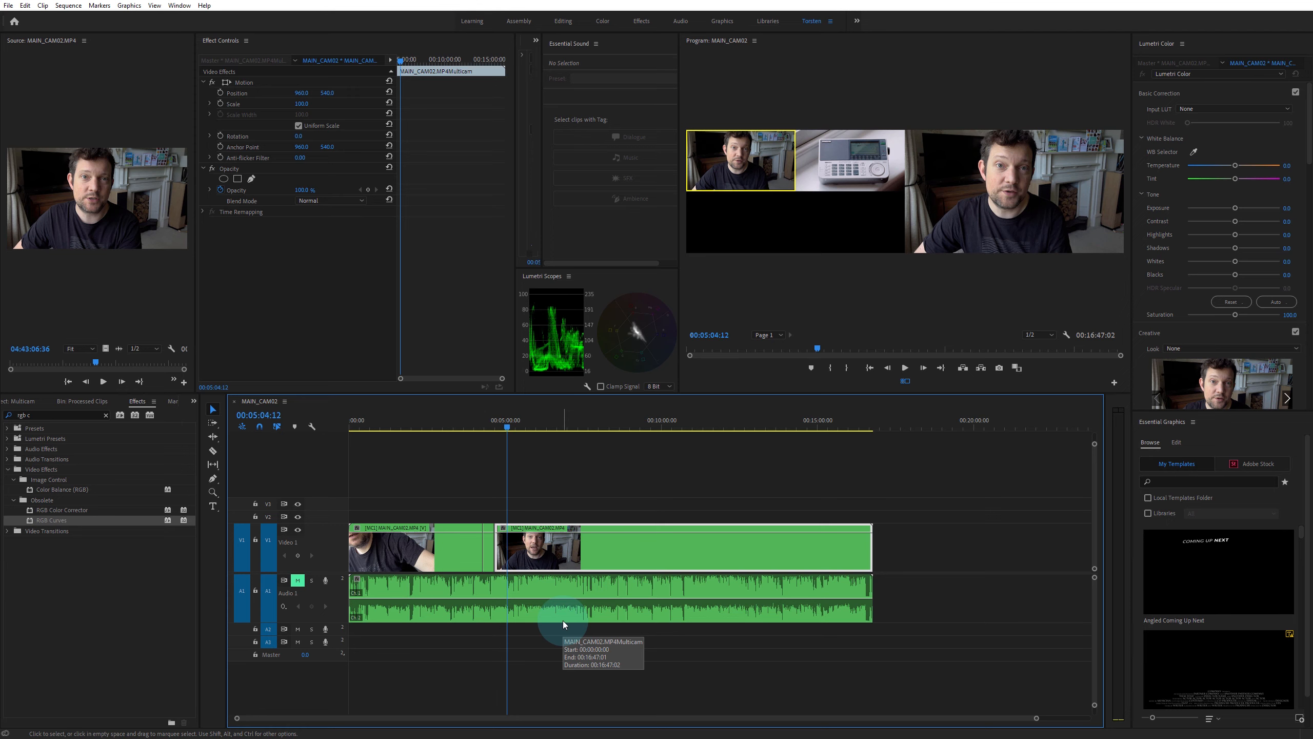